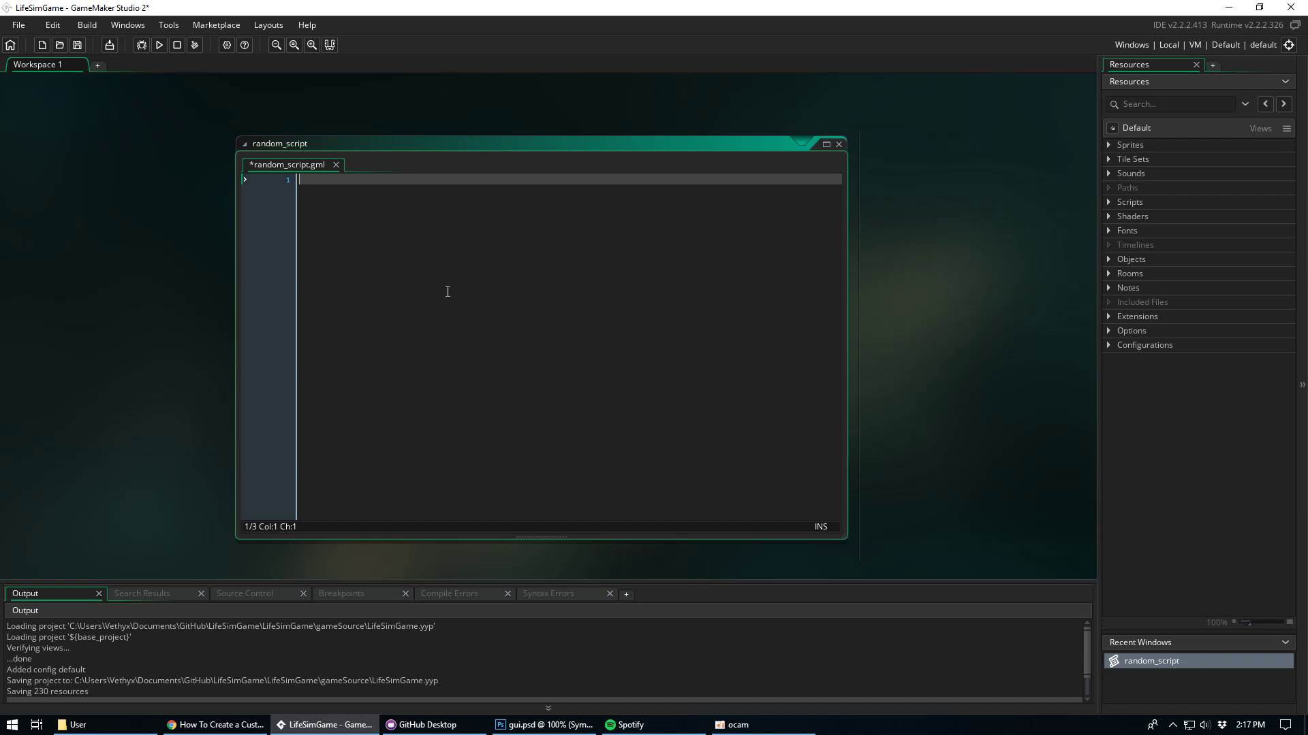
- Nudge the empty random_script editor window slightly right and down
mouse_move(513, 151)
mouse_down()
mouse_move(557, 175)
mouse_move(530, 157)
mouse_up()
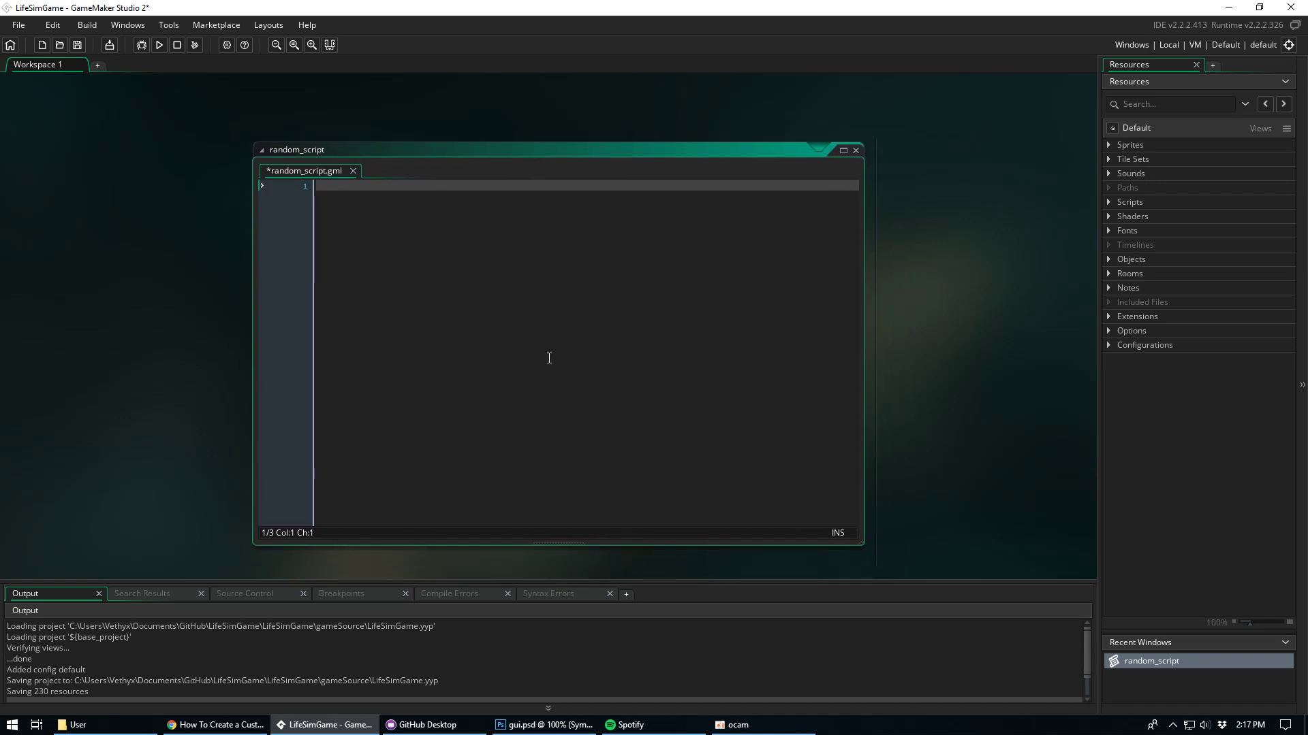
- Insert the built-in If snippet, giving an if (condition) { // code here } block
right_click(549, 358)
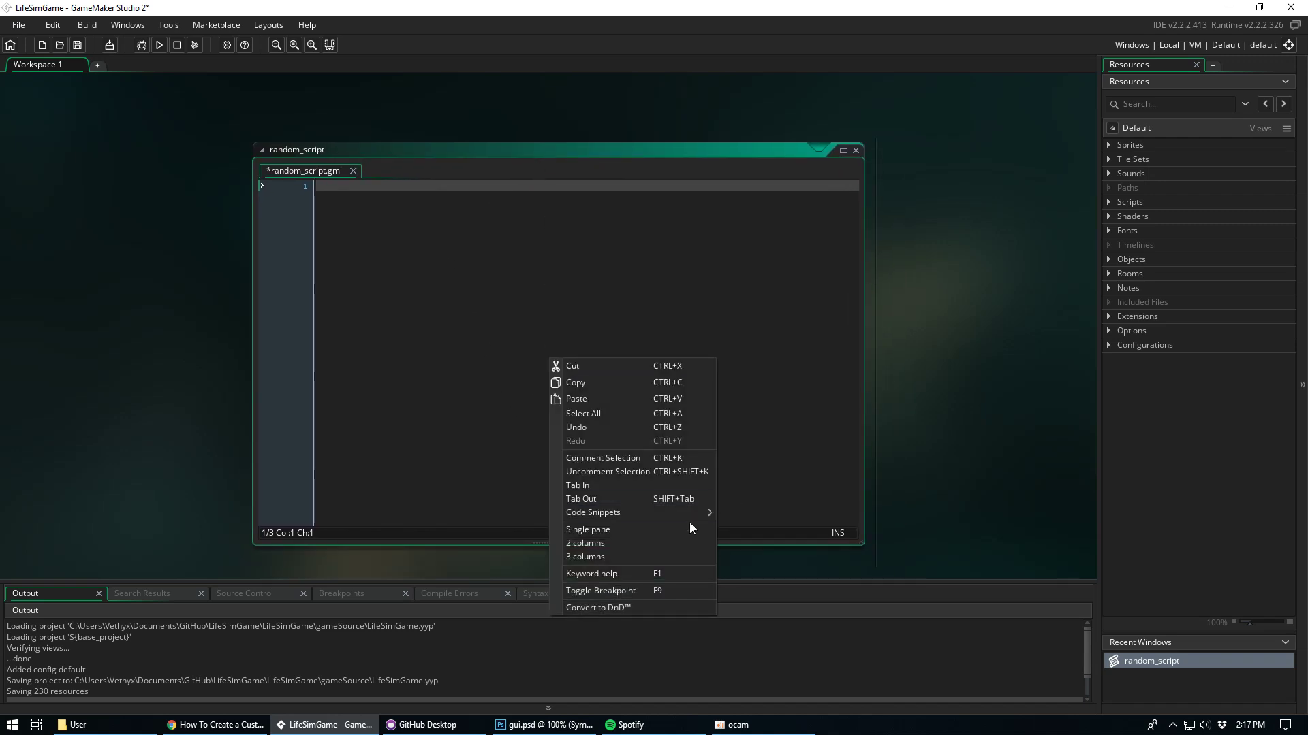
mouse_move(688, 519)
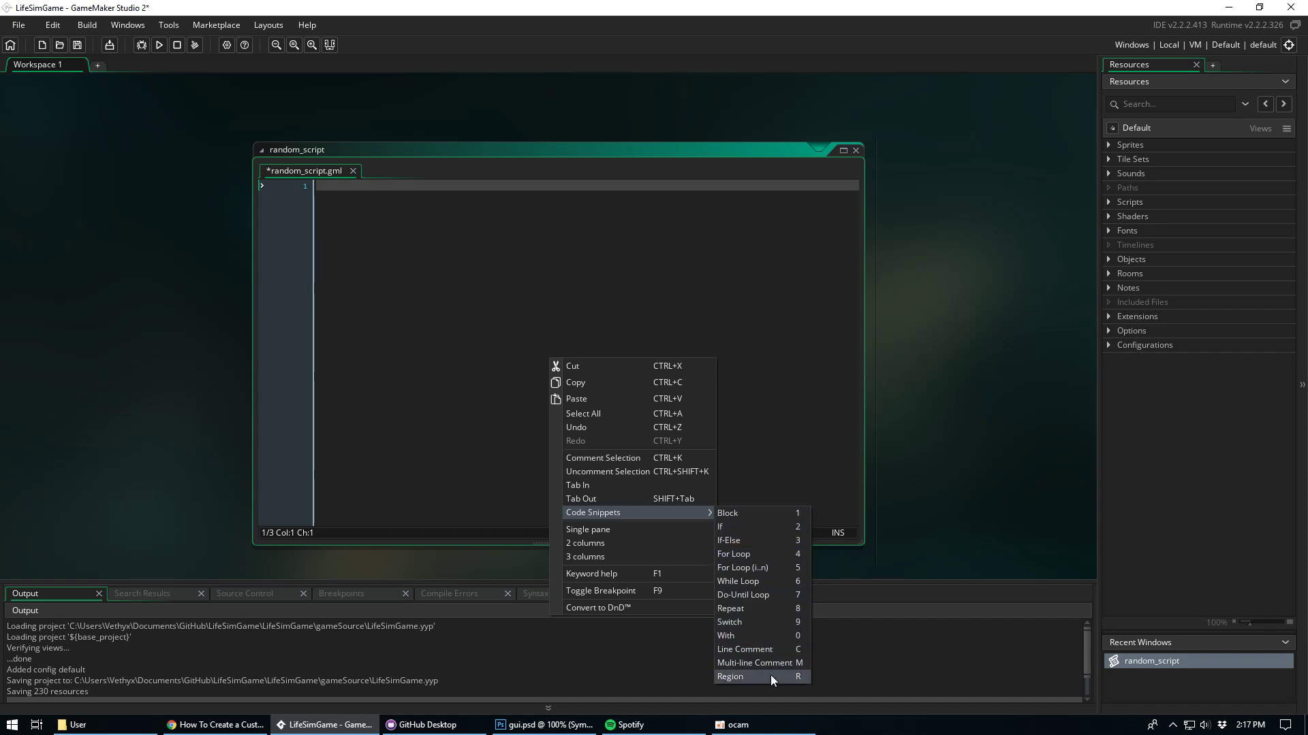
click(753, 529)
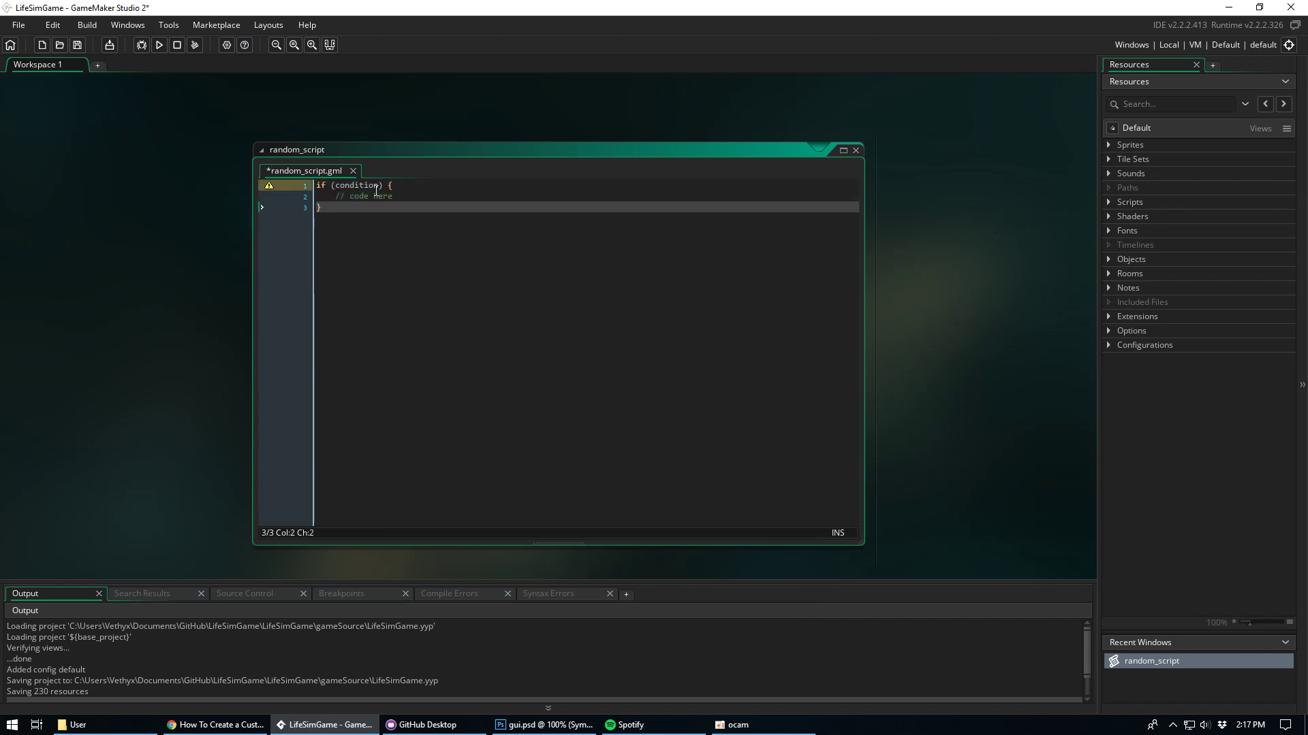
click(527, 200)
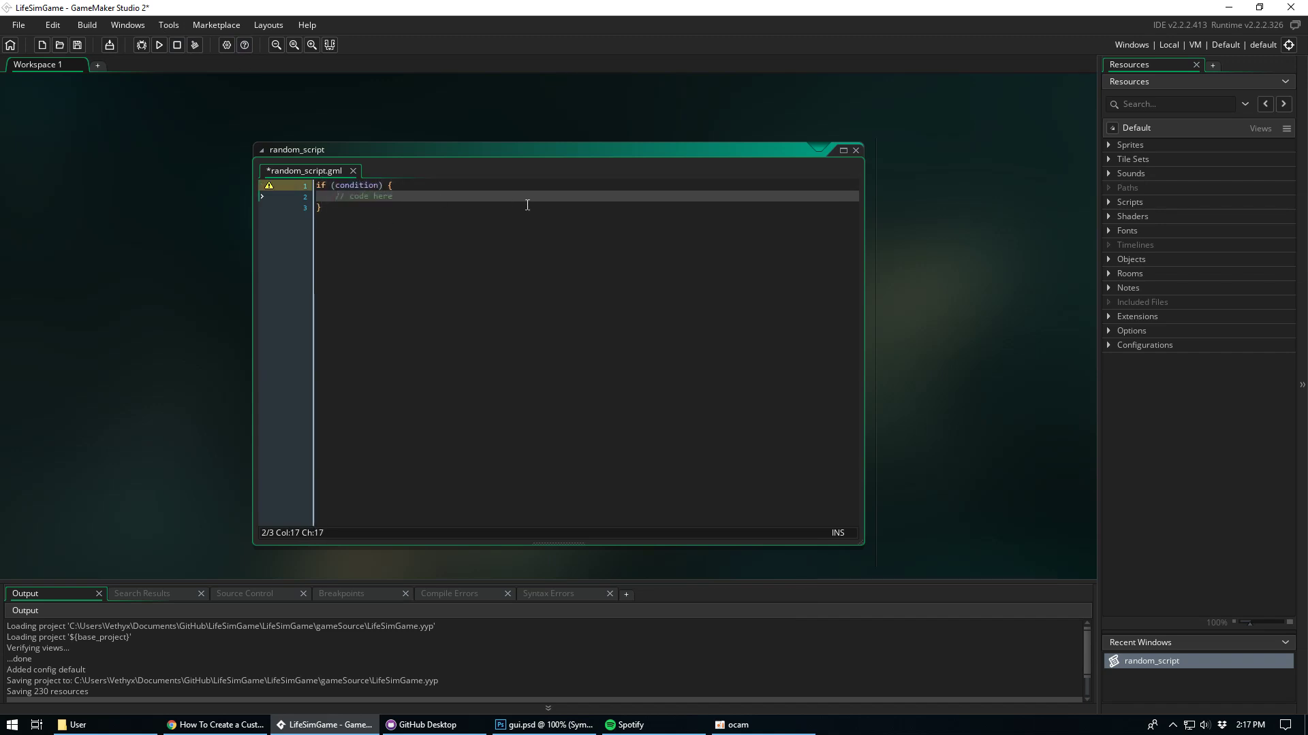
click(495, 242)
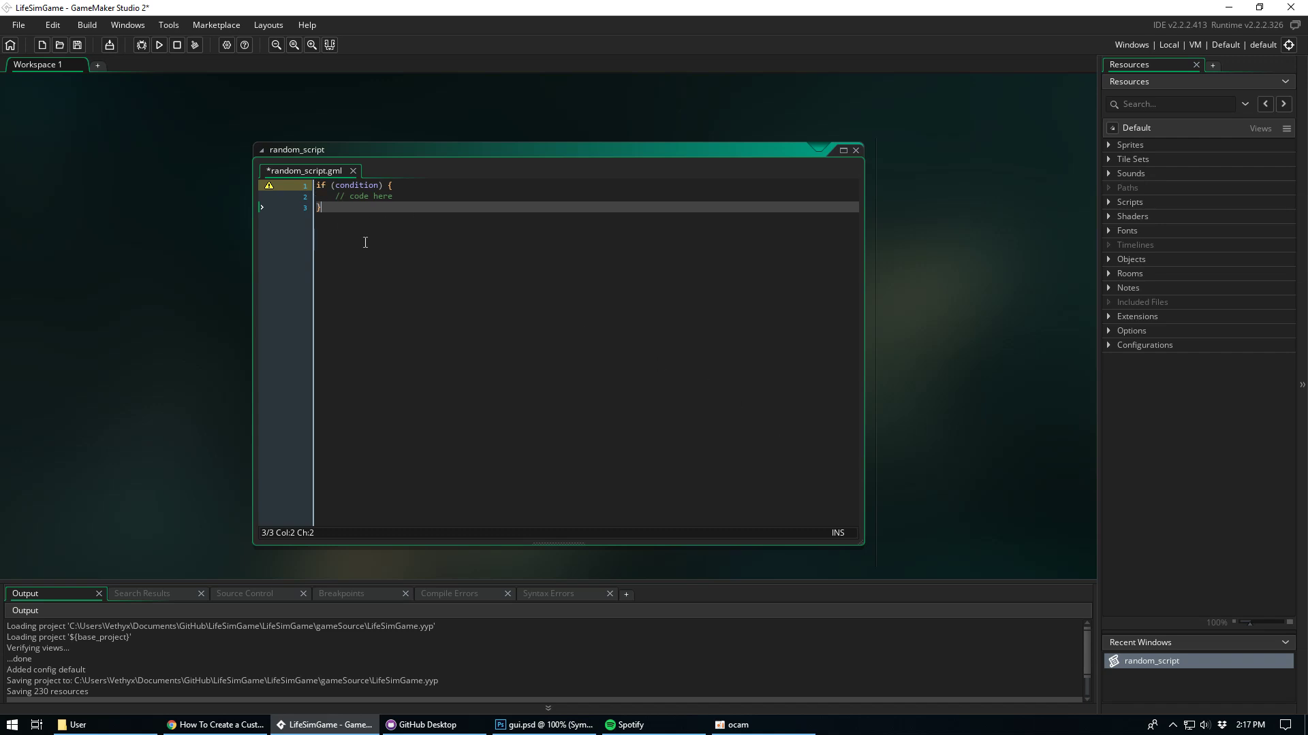
- Replace the if block with the For Loop snippet and add blank lines below it
drag(374, 234, 244, 132)
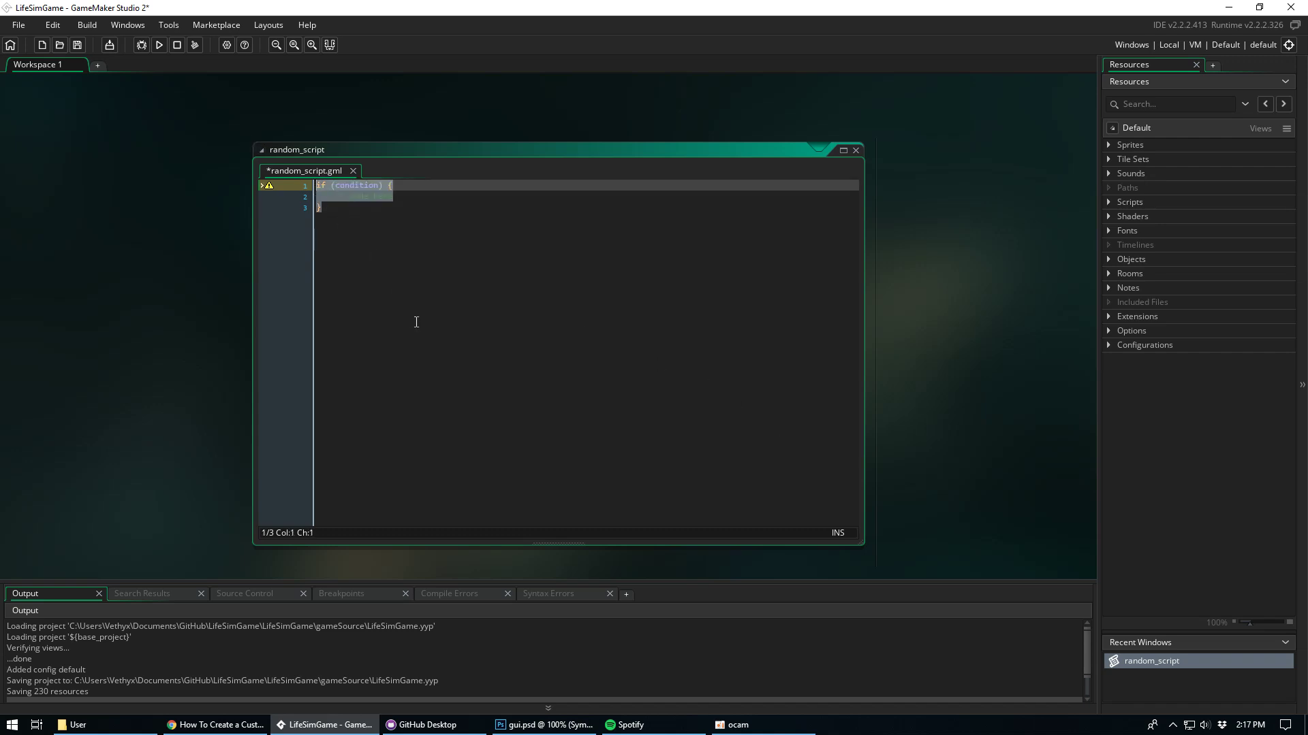
key(BackSpace)
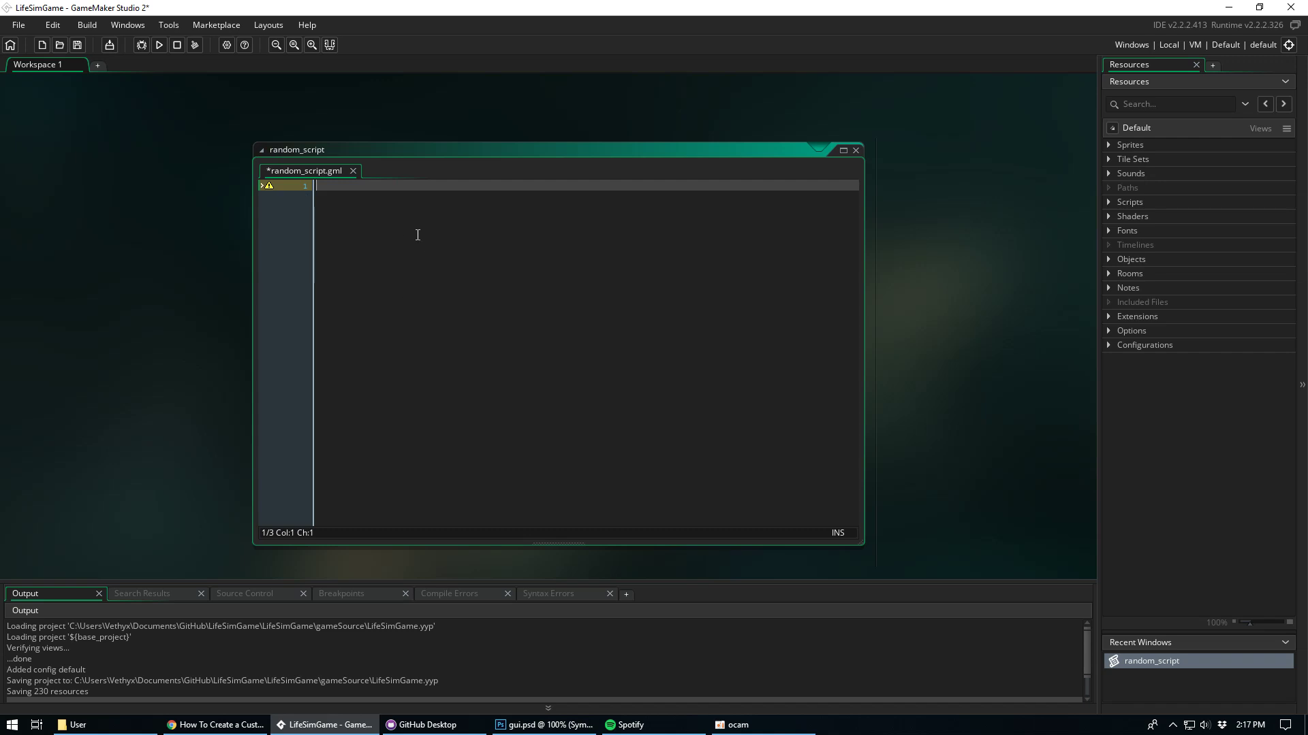
right_click(421, 251)
mouse_move(543, 410)
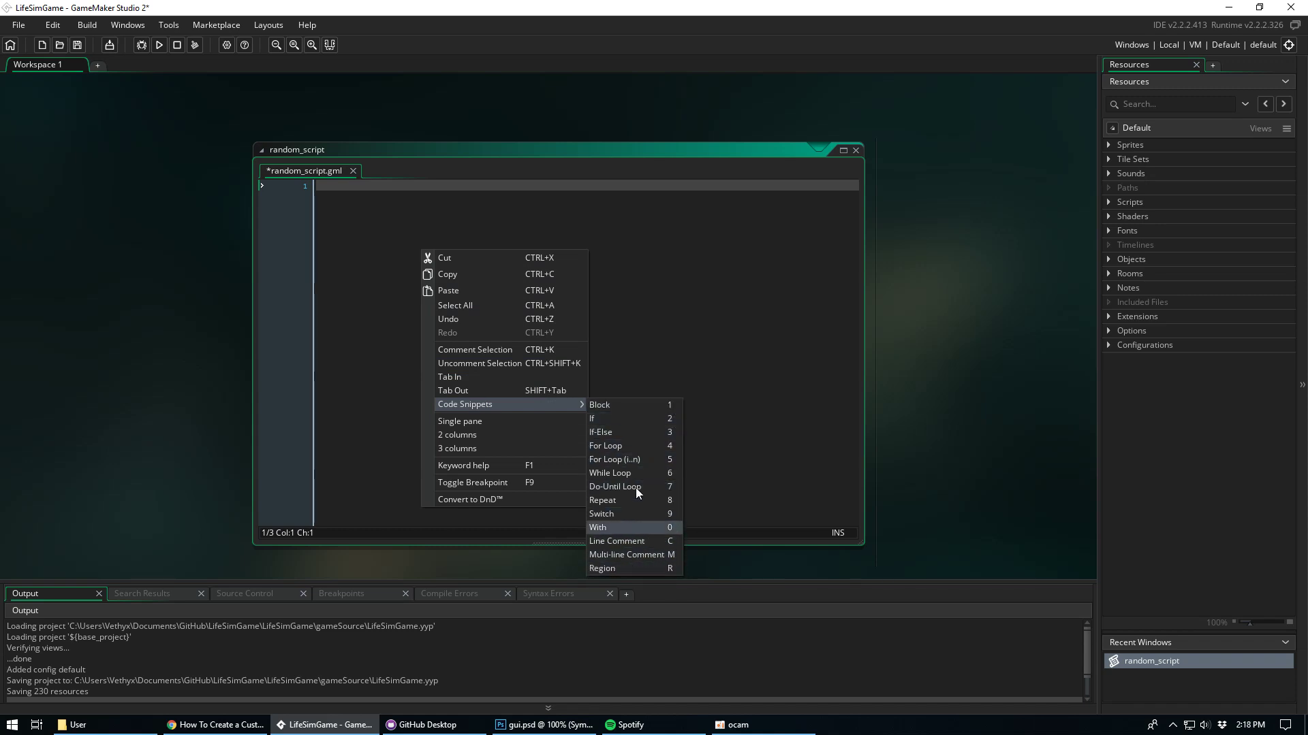
click(671, 452)
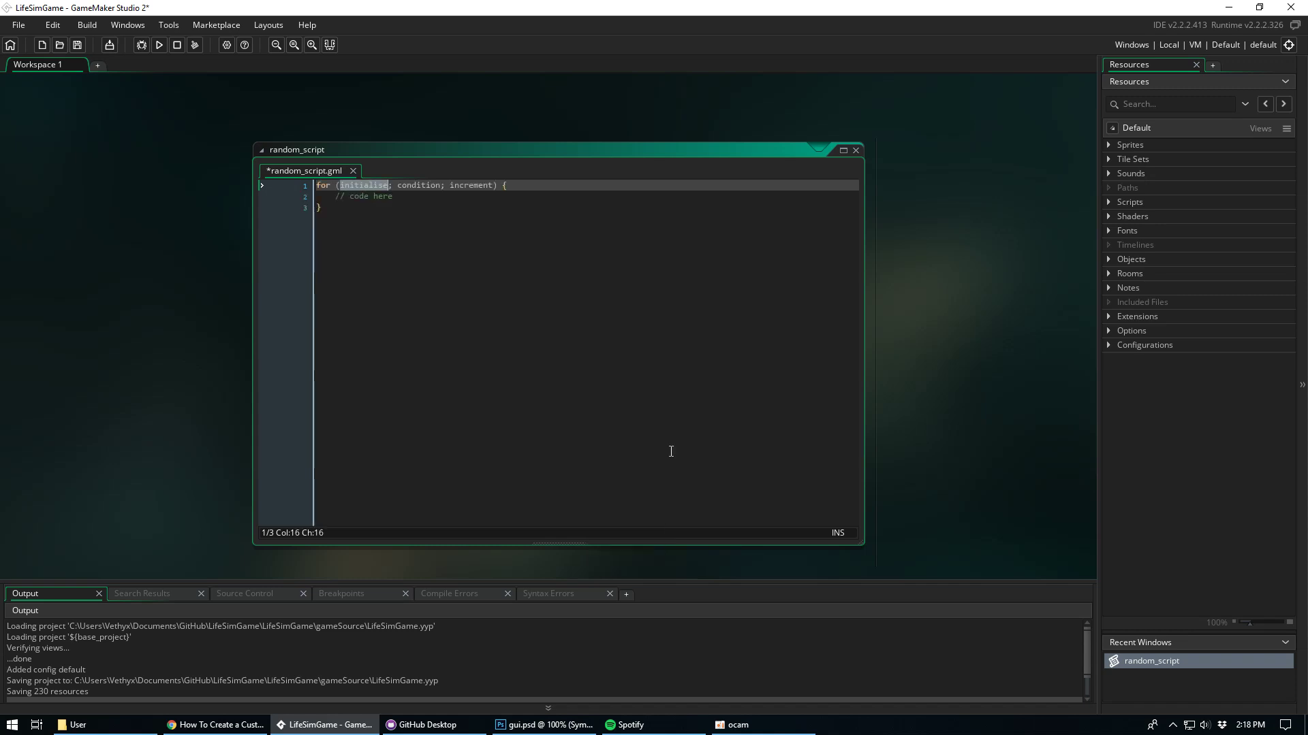
click(613, 402)
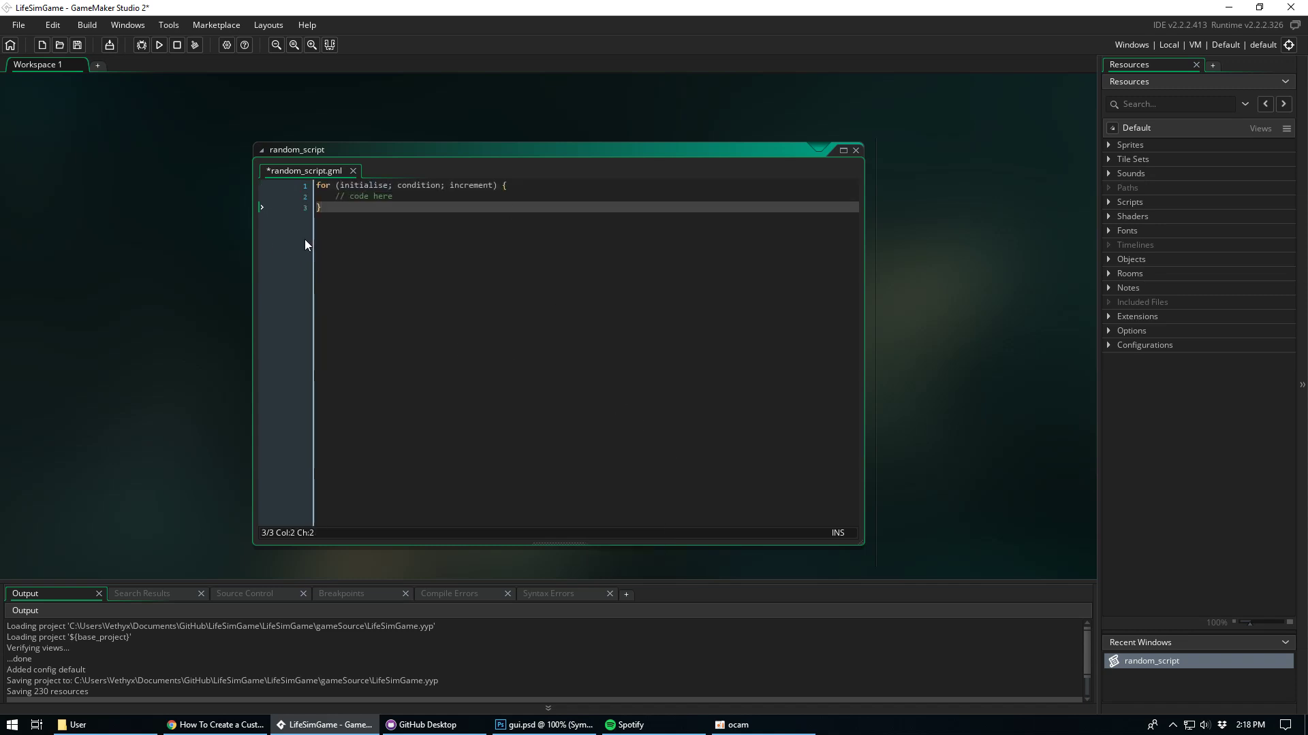
key(Return)
key(Return)
- Insert the For Loop (i..n) snippet on line 5, then delete the whole script
right_click(372, 254)
mouse_move(482, 412)
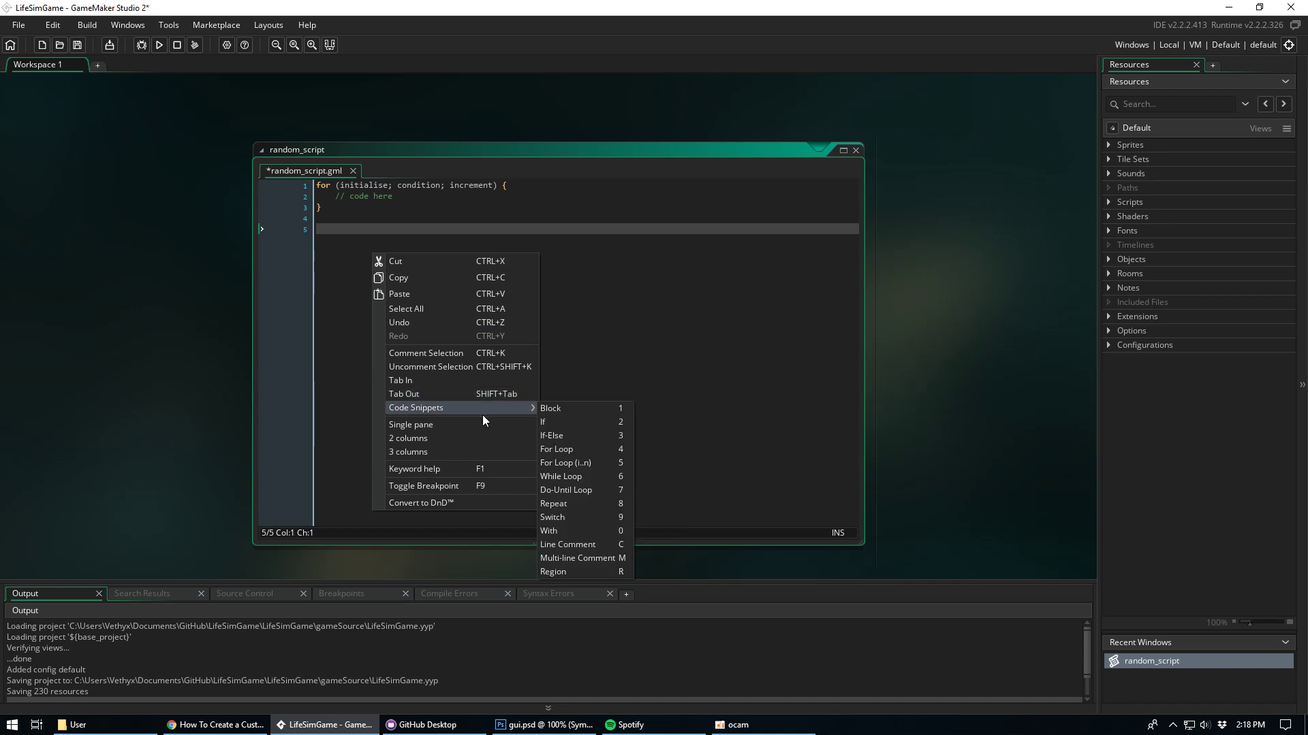
click(608, 465)
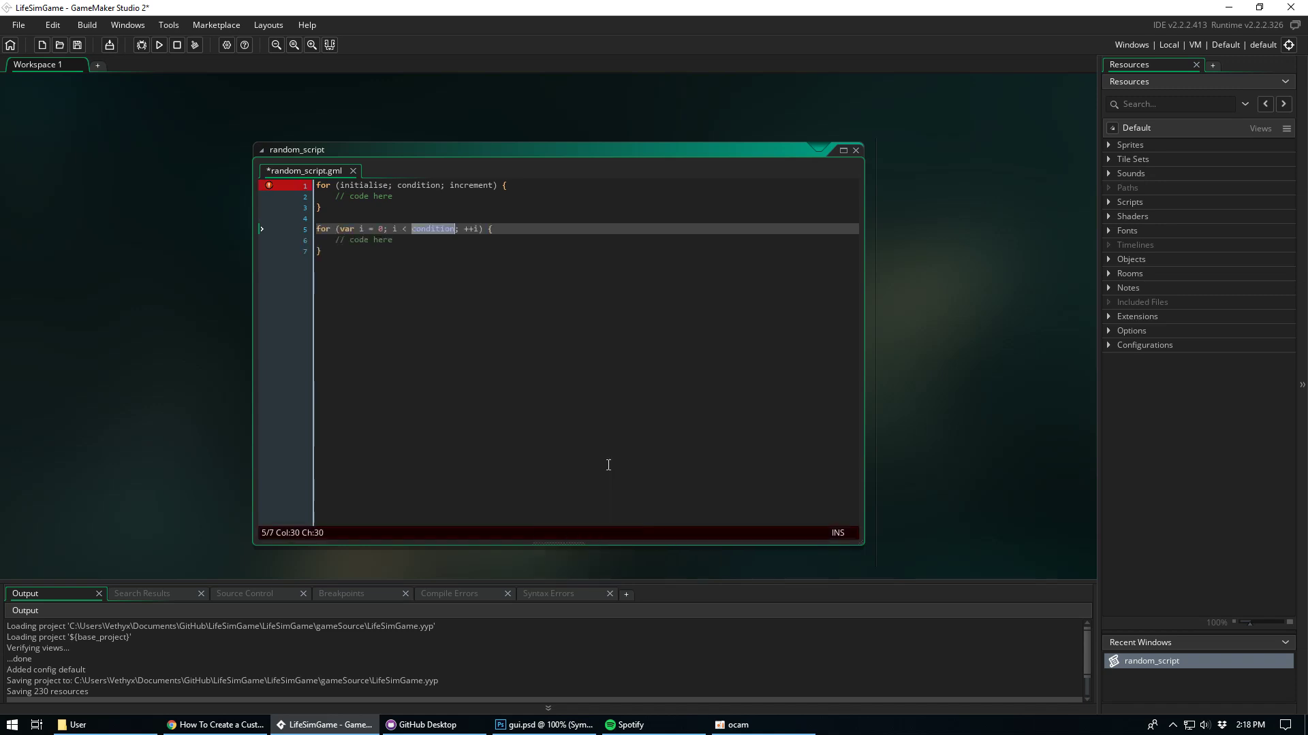
click(359, 229)
click(483, 379)
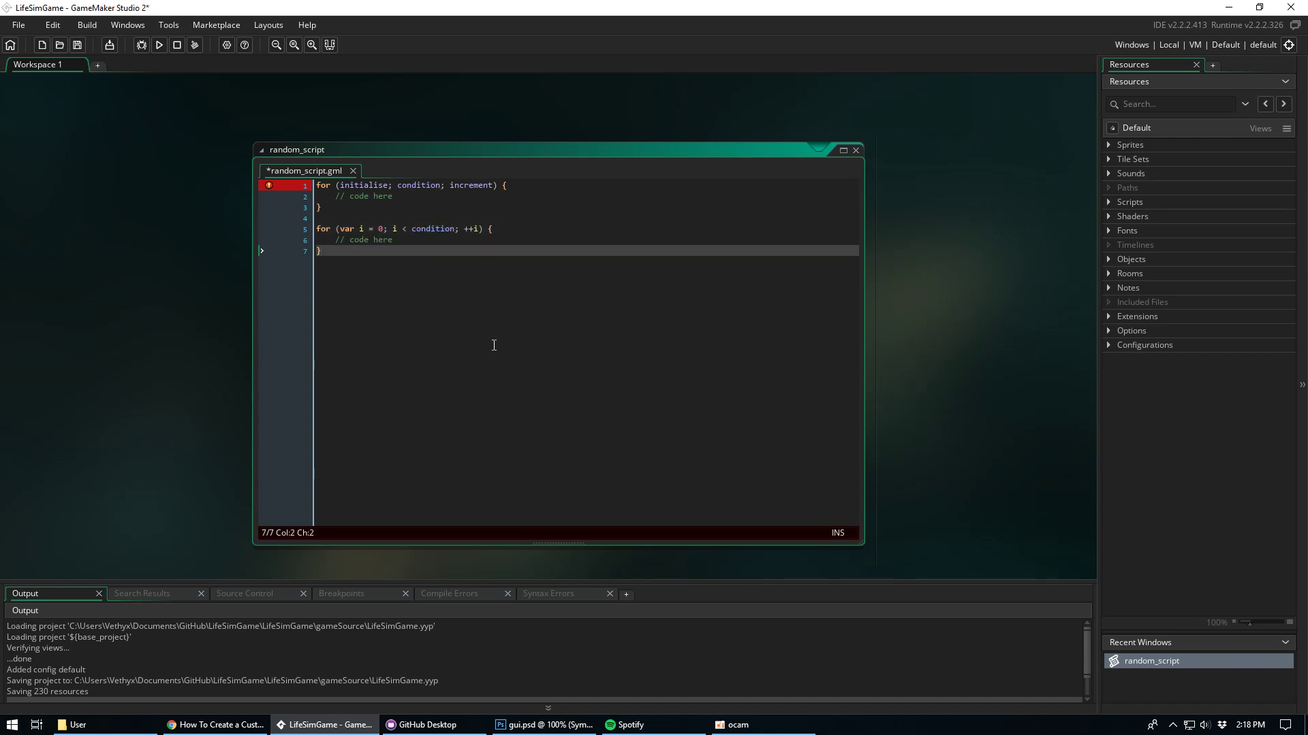
key(ctrl+a)
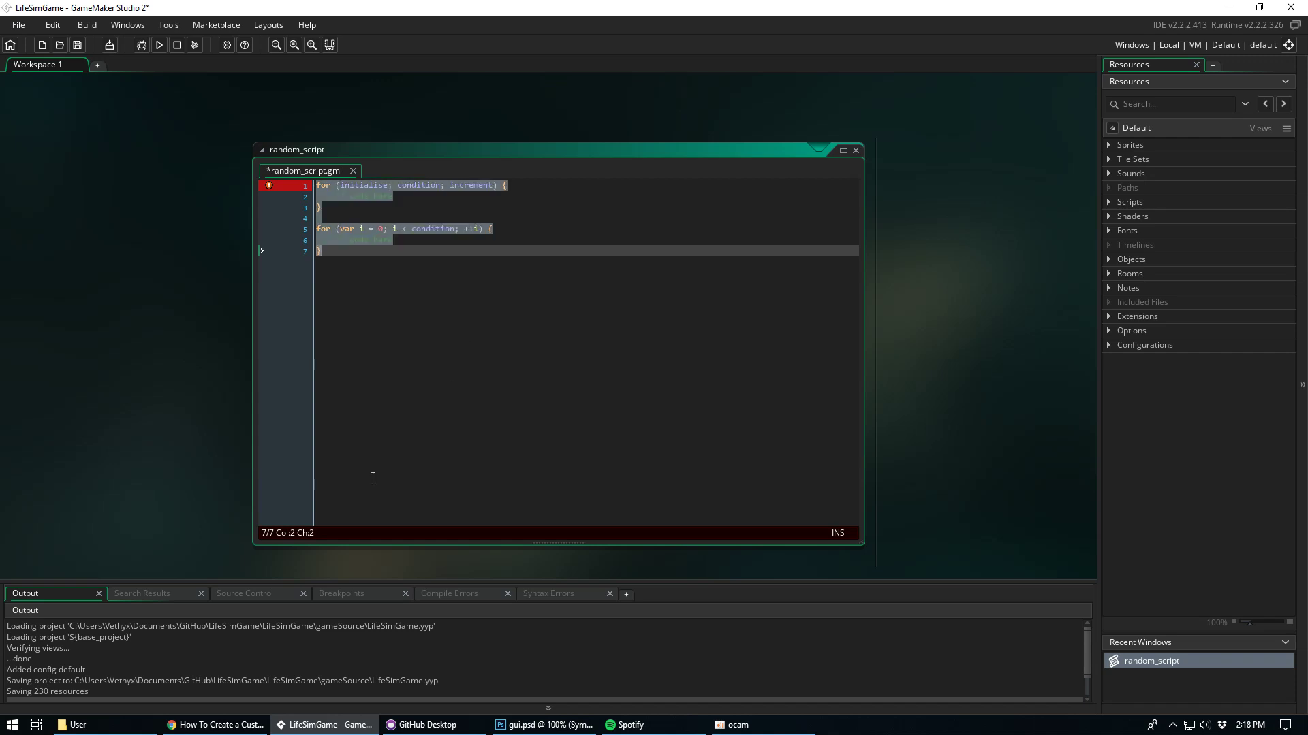
key(BackSpace)
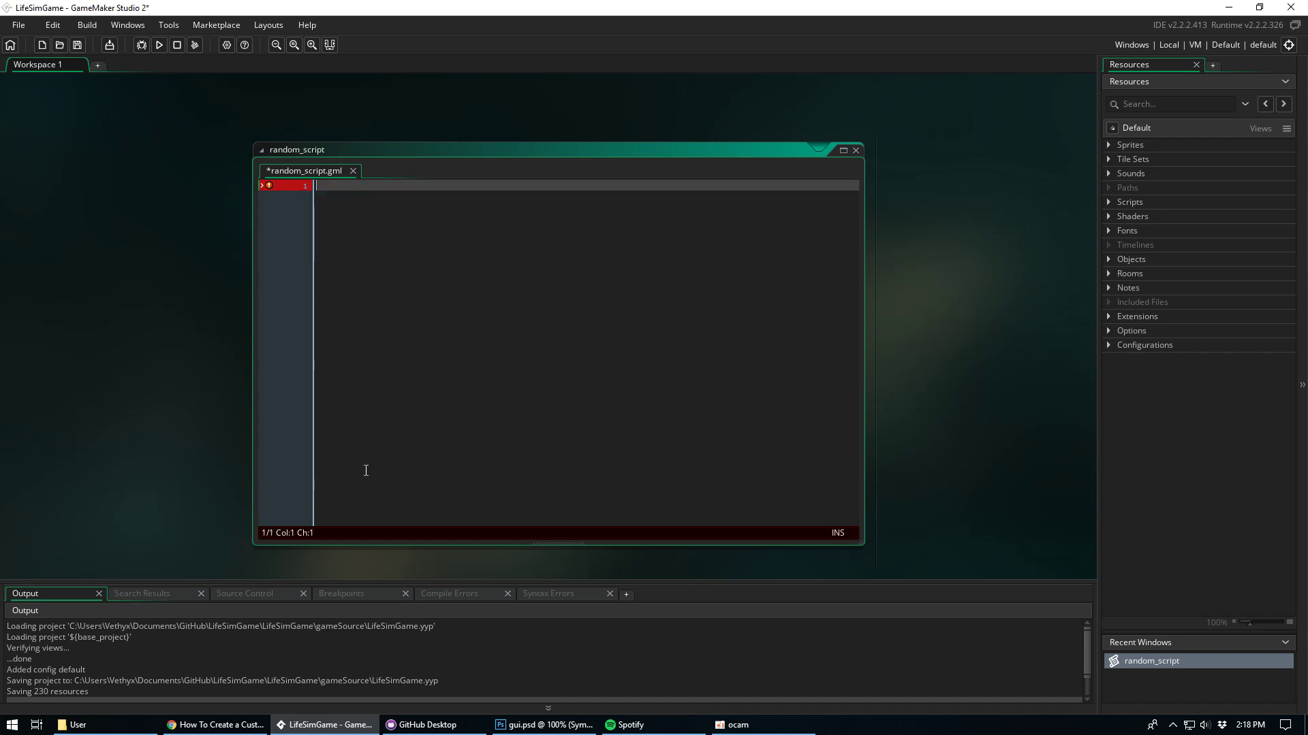
right_click(429, 359)
mouse_move(509, 512)
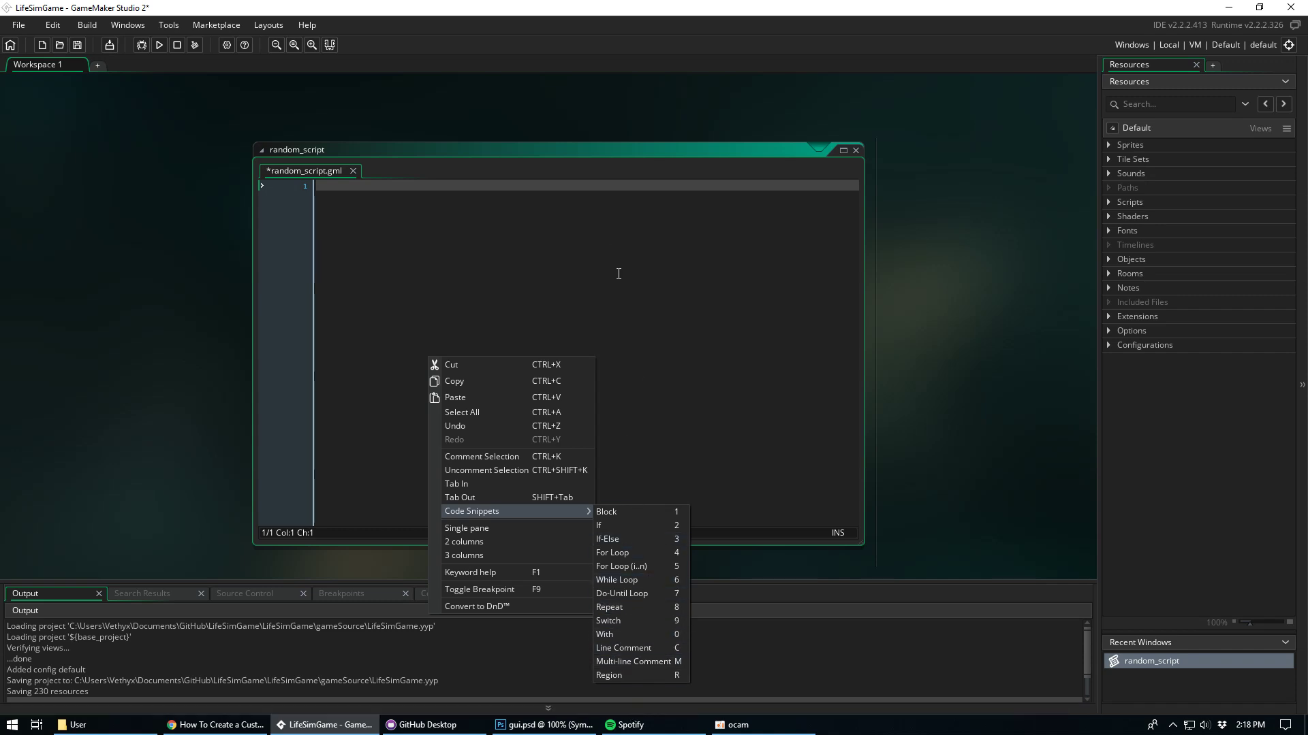
click(651, 661)
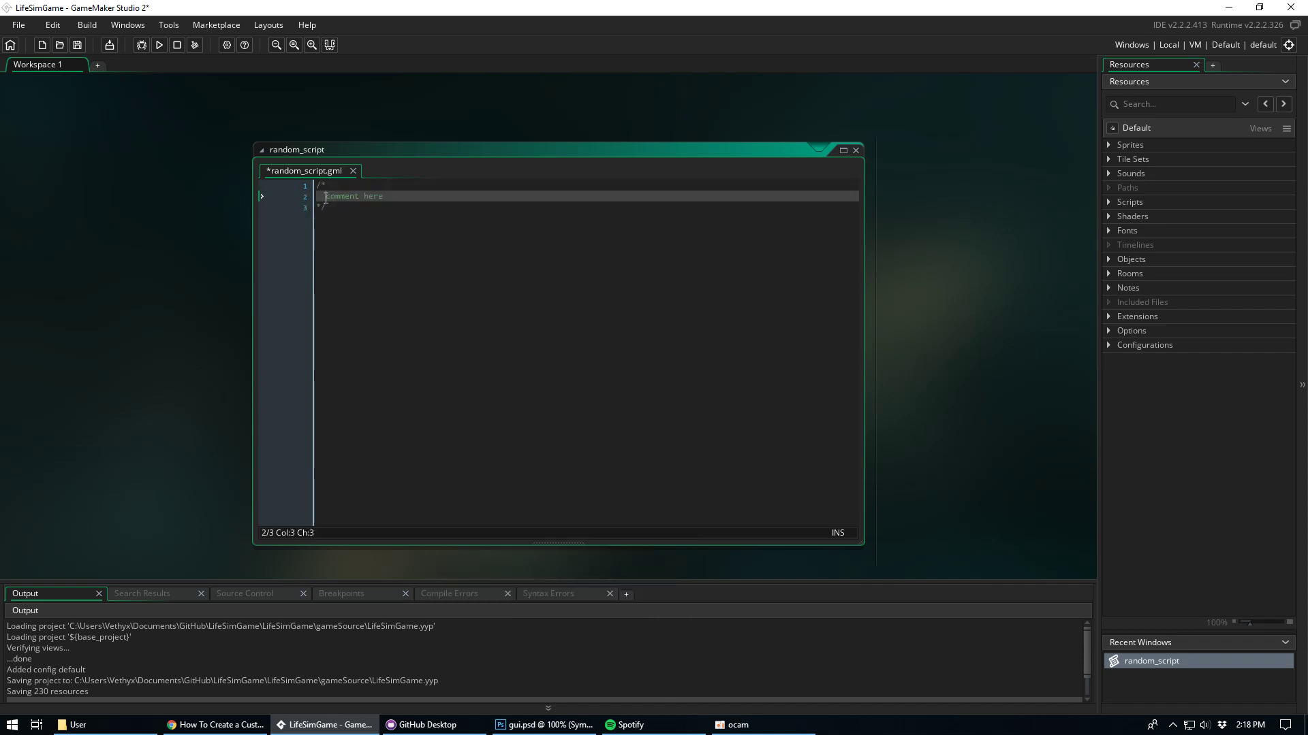
drag(482, 198, 348, 199)
text(andom text)
key(ctrl+a)
key(BackSpace)
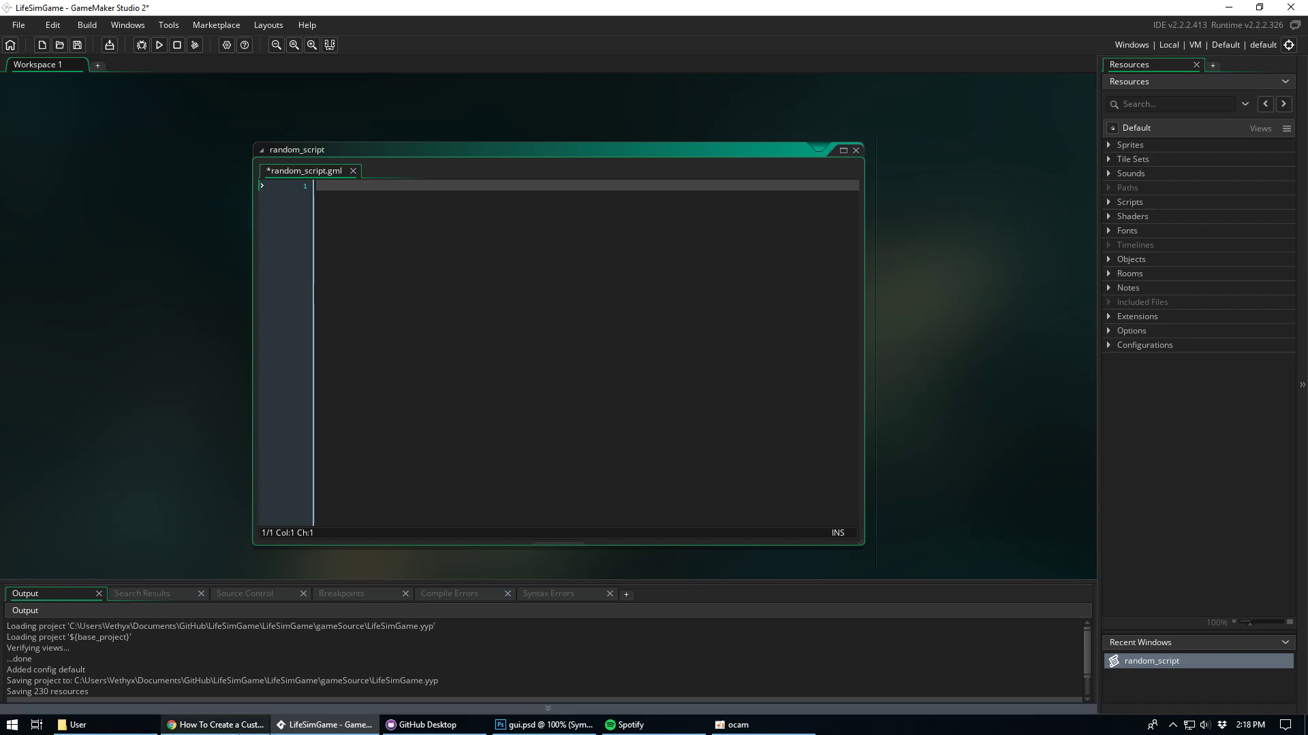
key(alt+Tab)
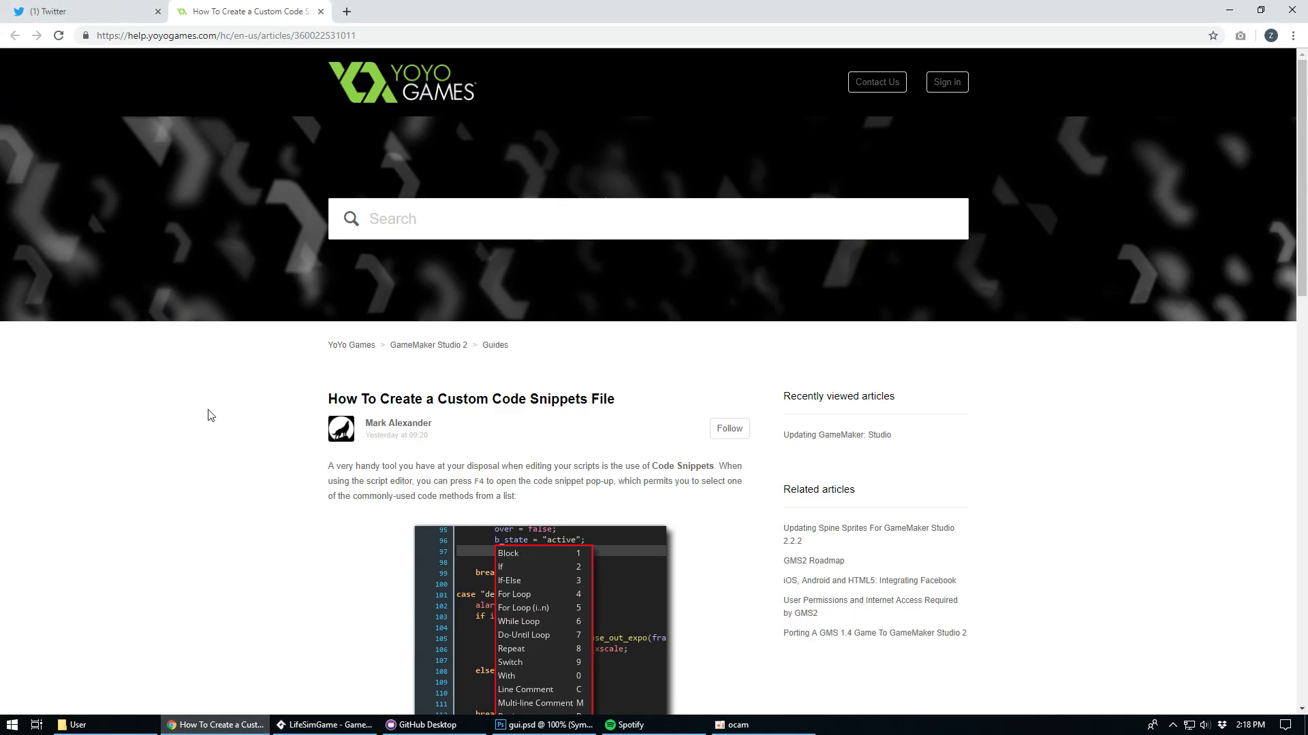
- Scroll through the custom code snippets help article
scroll(229, 480, down, 5)
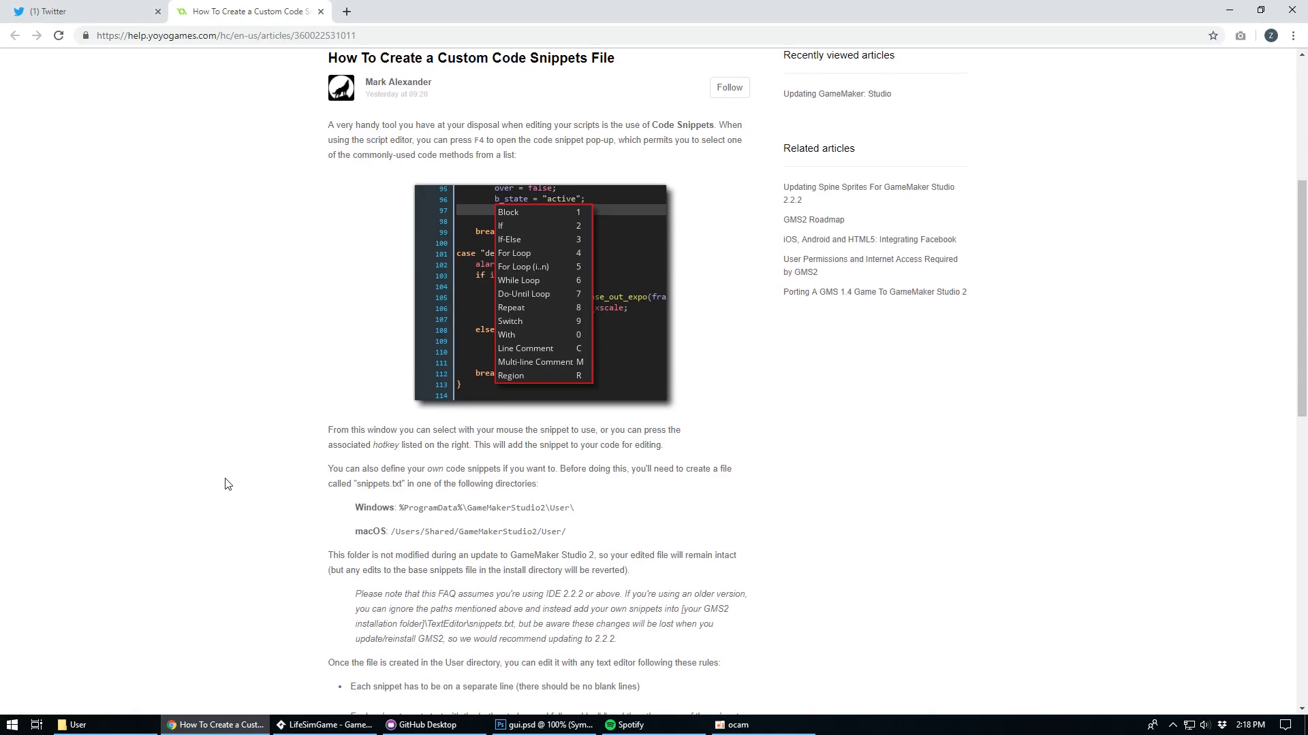
scroll(227, 483, down, 6)
scroll(218, 470, down, 3)
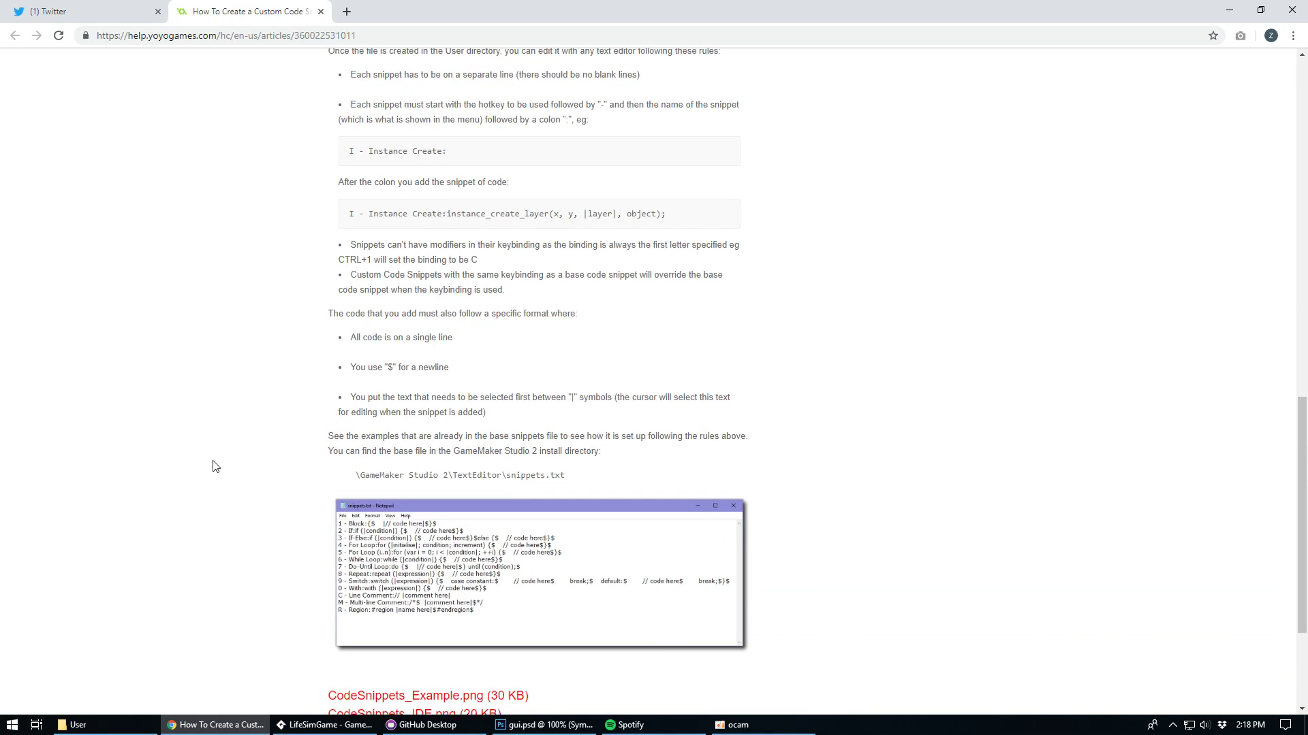
scroll(213, 461, down, 3)
scroll(209, 457, up, 10)
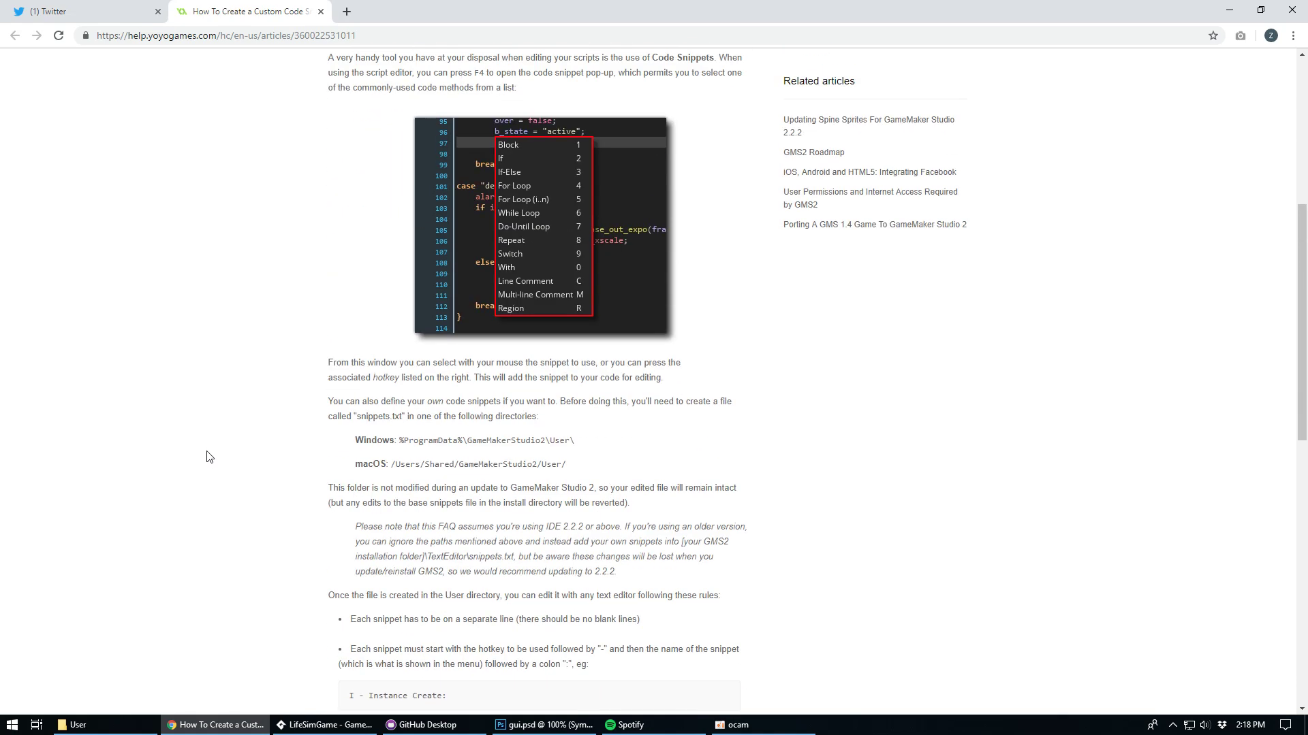
scroll(209, 457, up, 6)
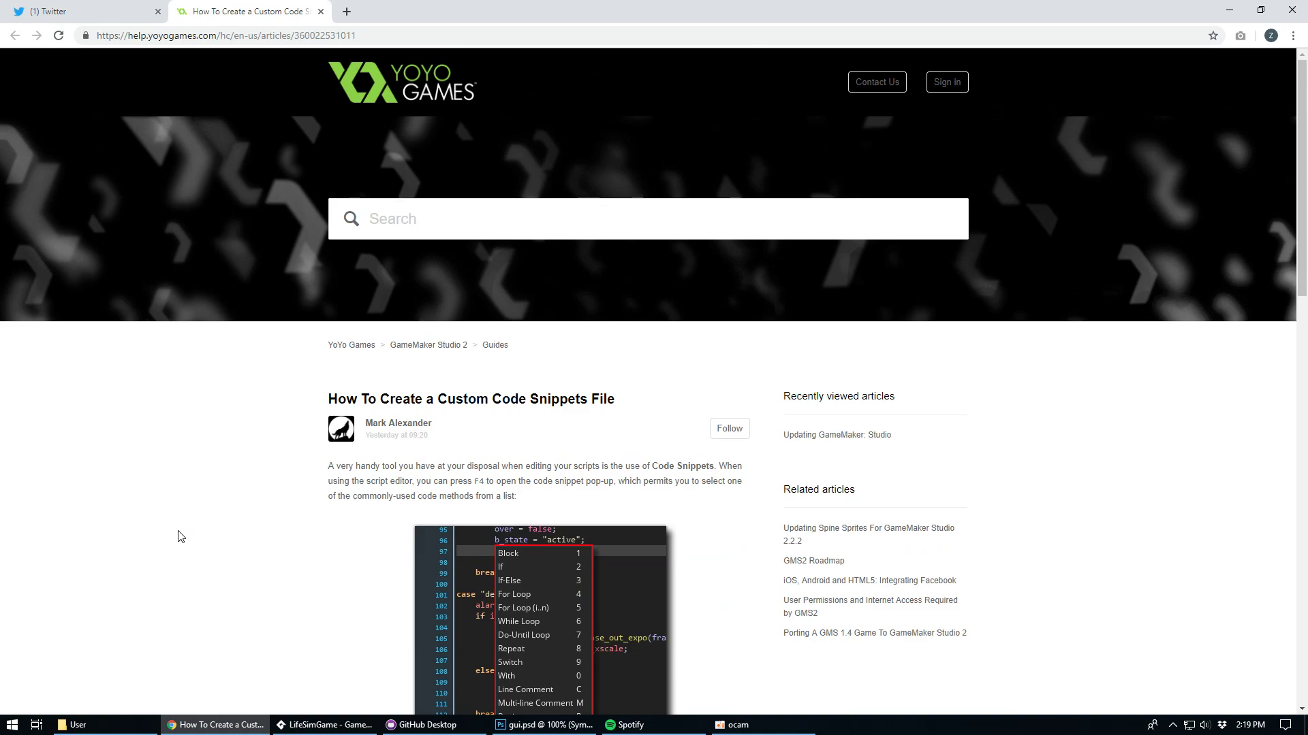
- Close GameMaker Studio 2, saving the project changes
key(alt+Tab)
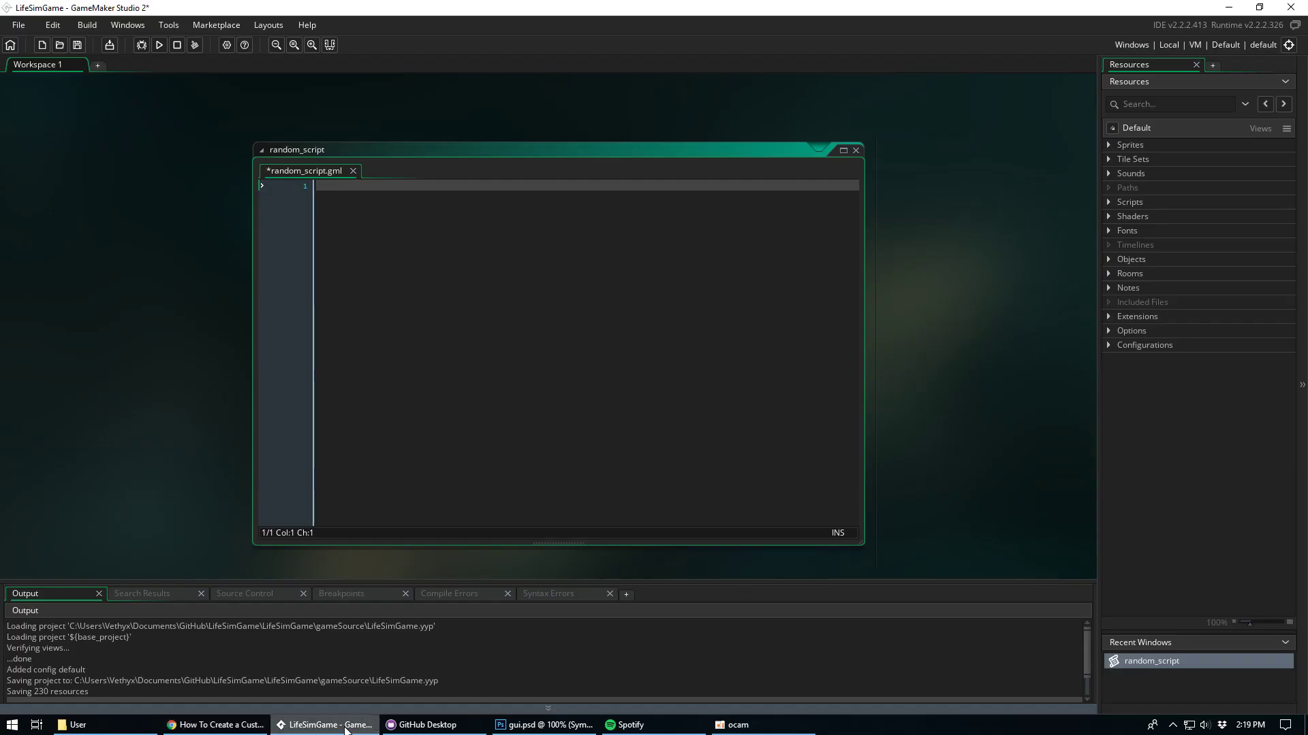
click(1282, 8)
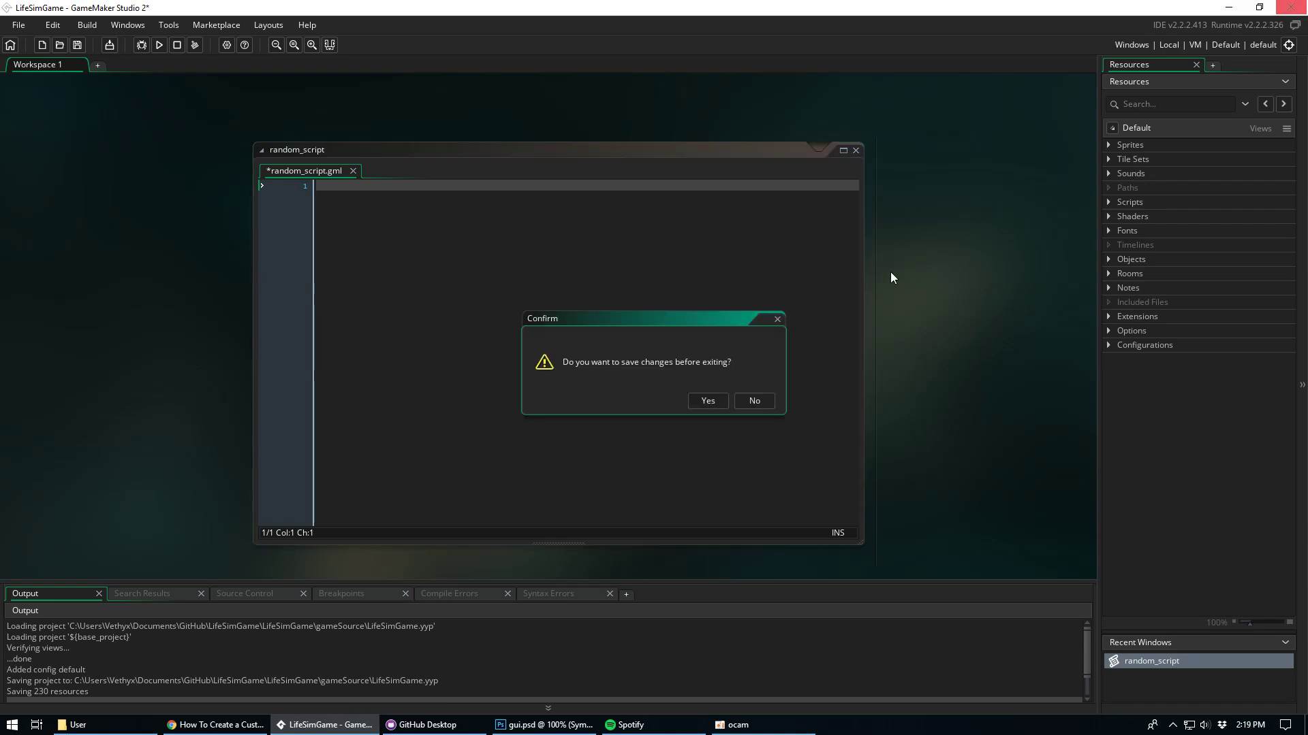
click(708, 402)
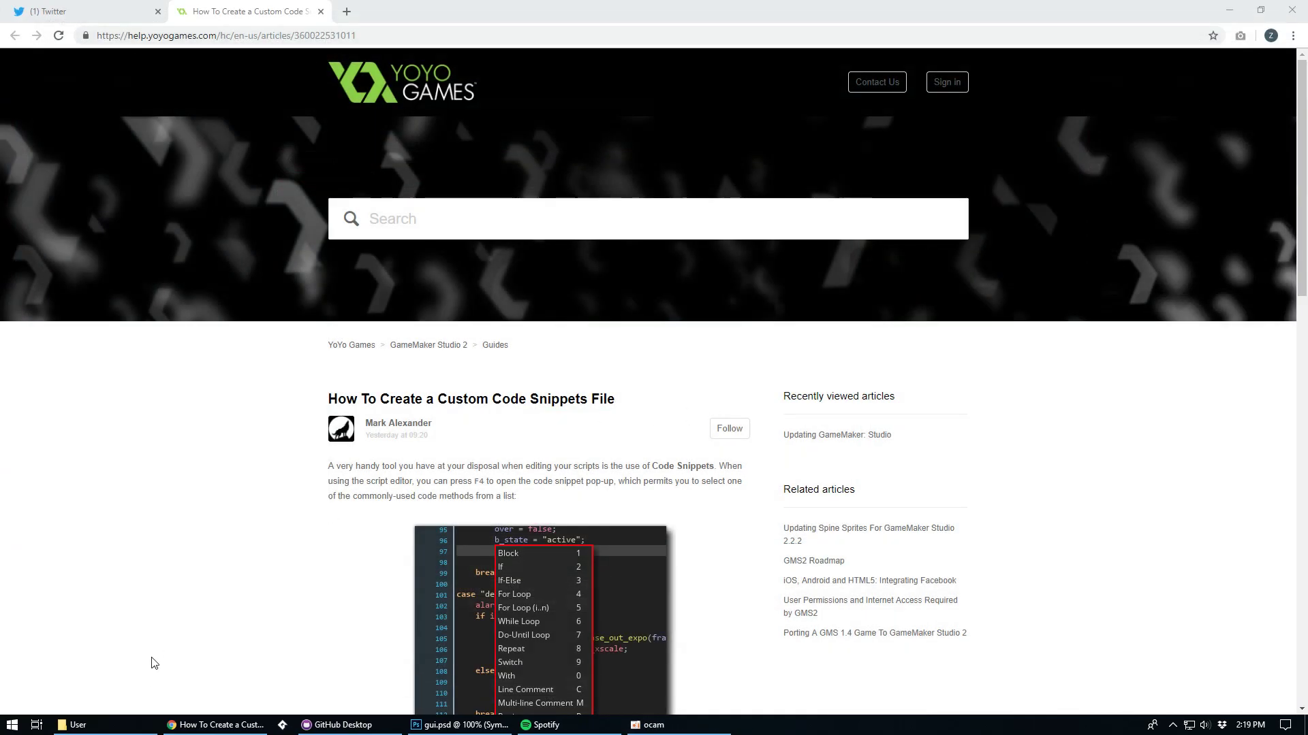
- Bring up the GameMakerStudio2 User folder window and position it on screen
click(97, 727)
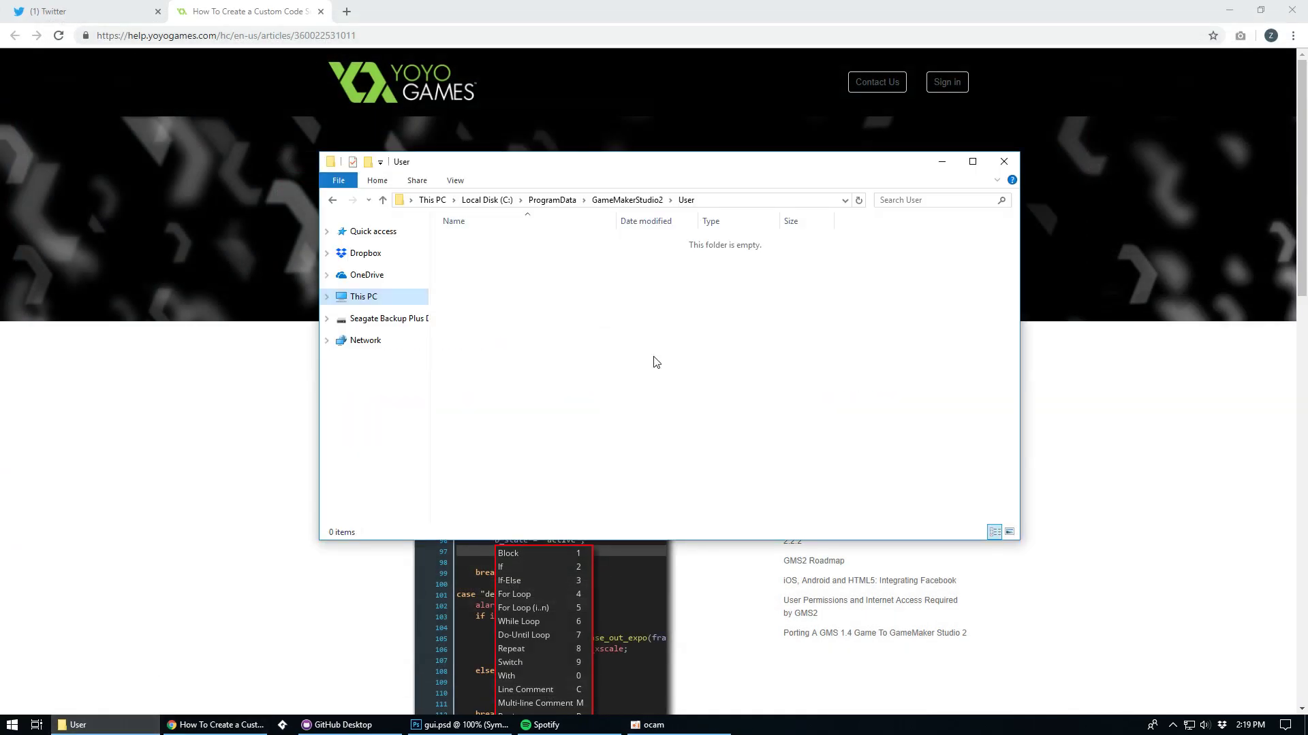
drag(692, 163, 628, 232)
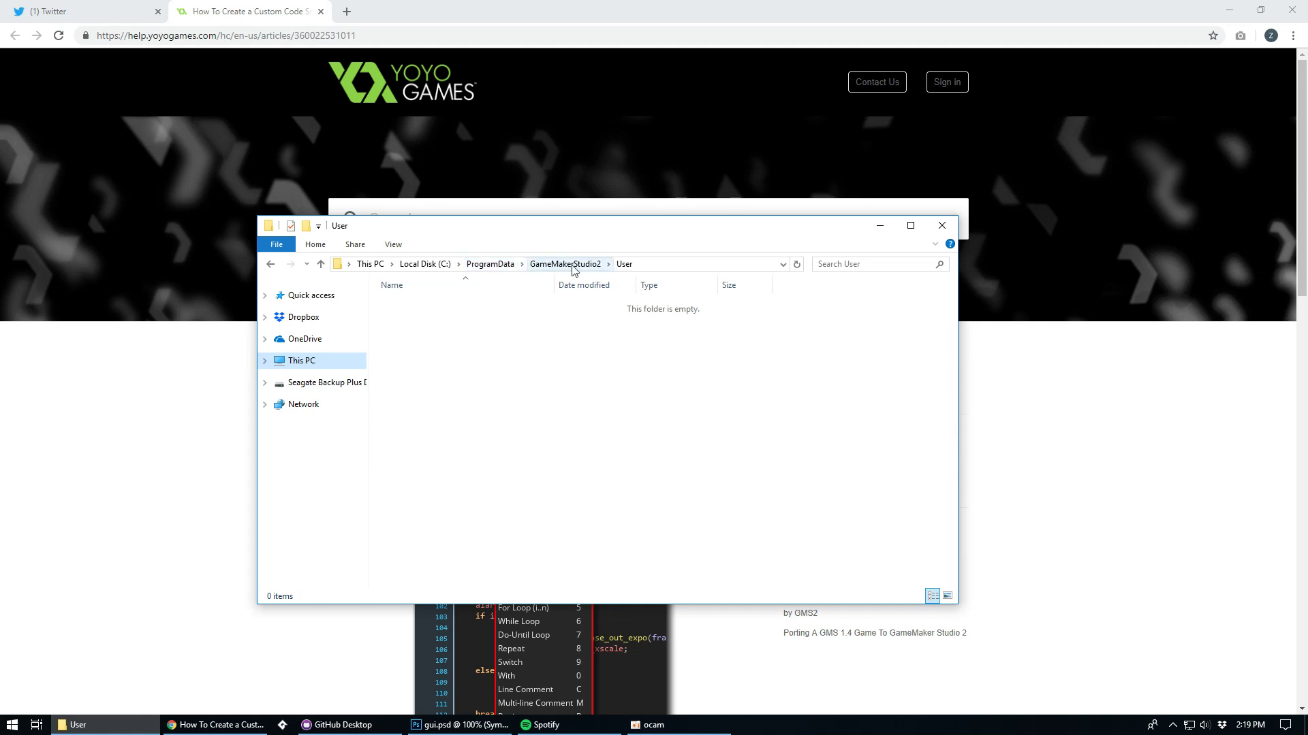
drag(631, 237, 676, 246)
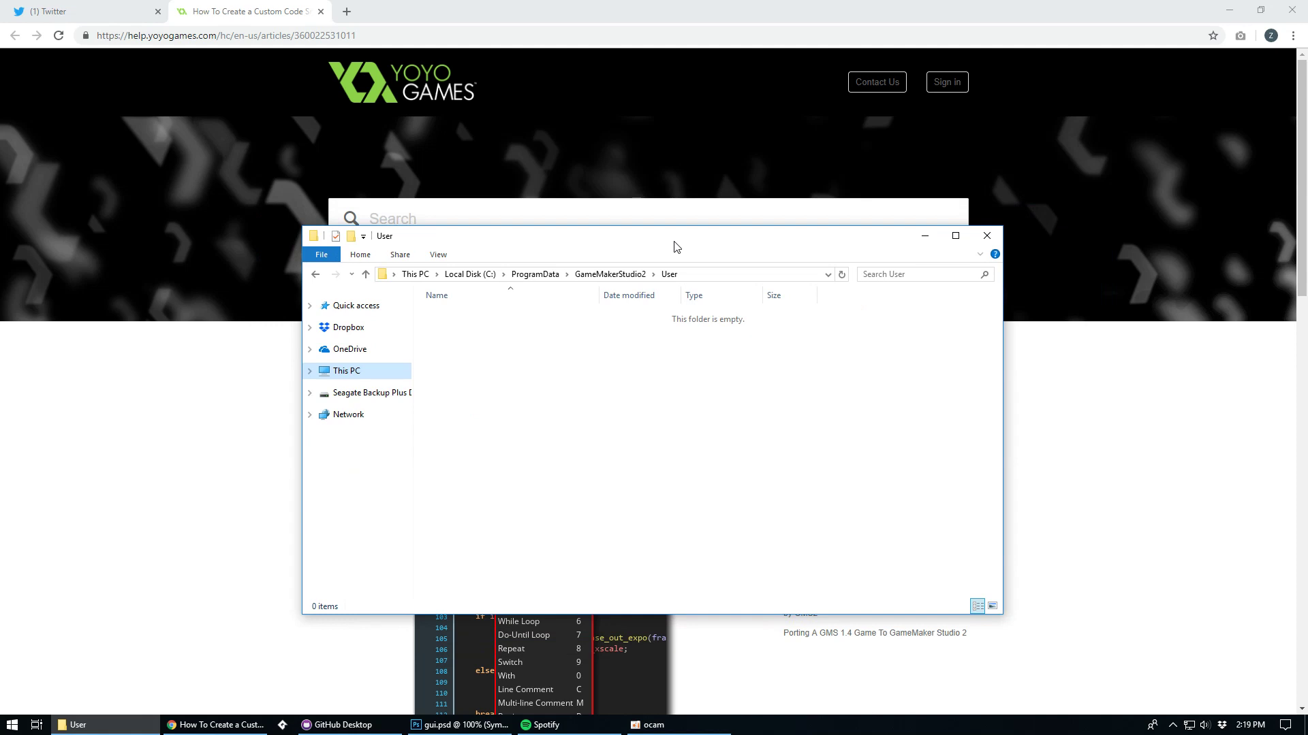
- Create a new text document in the User folder named snippets.txt
right_click(542, 367)
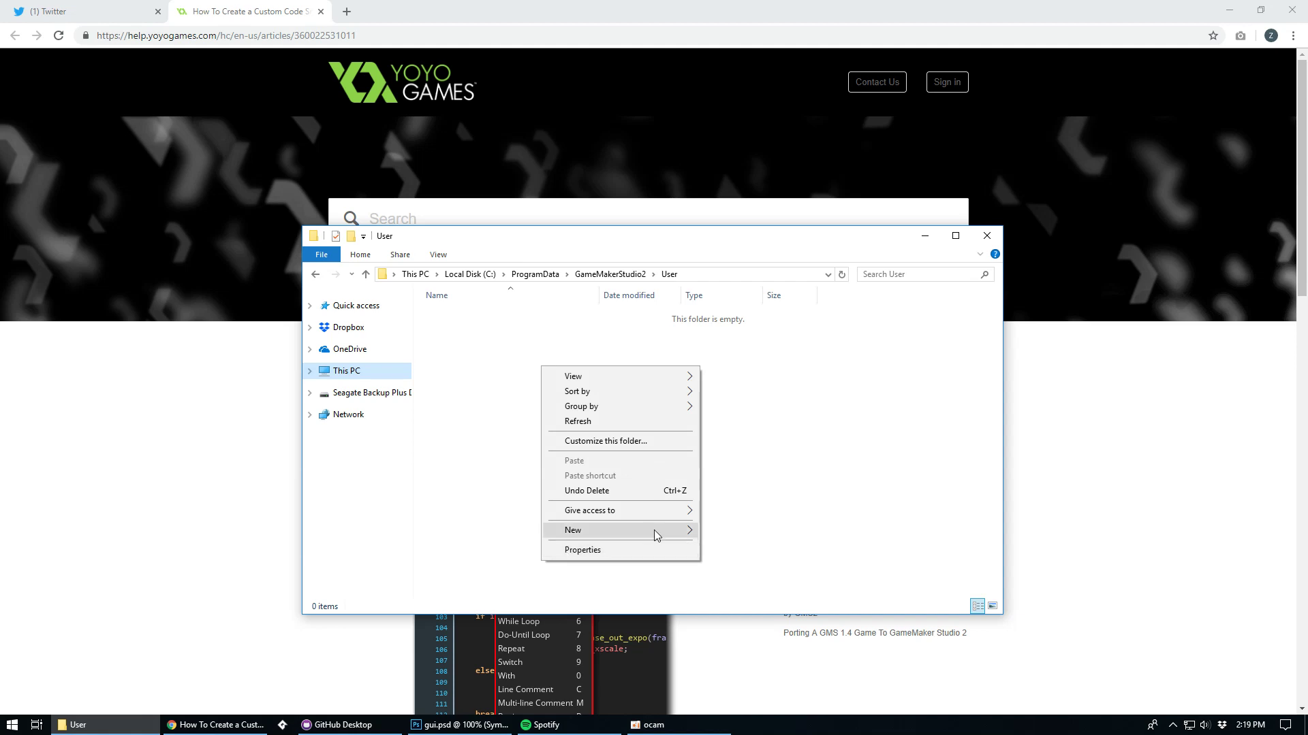
mouse_move(656, 536)
click(798, 609)
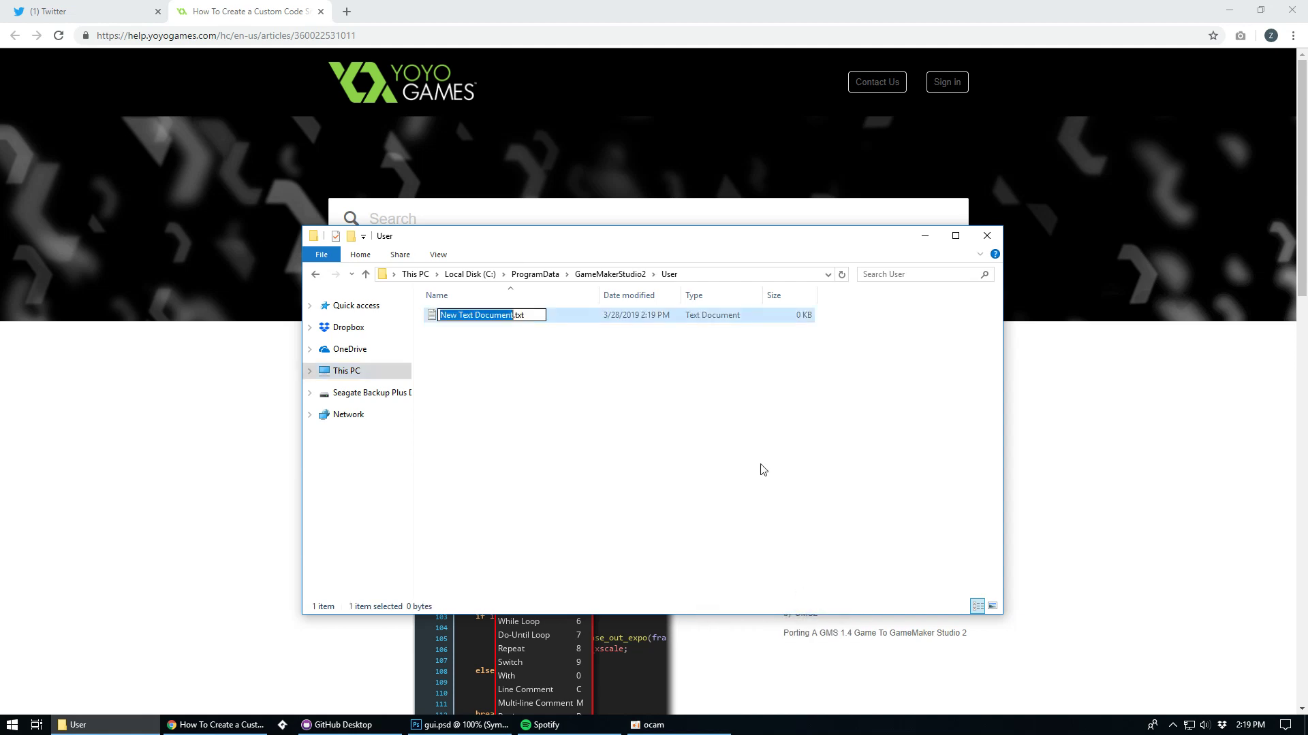
text(code_)
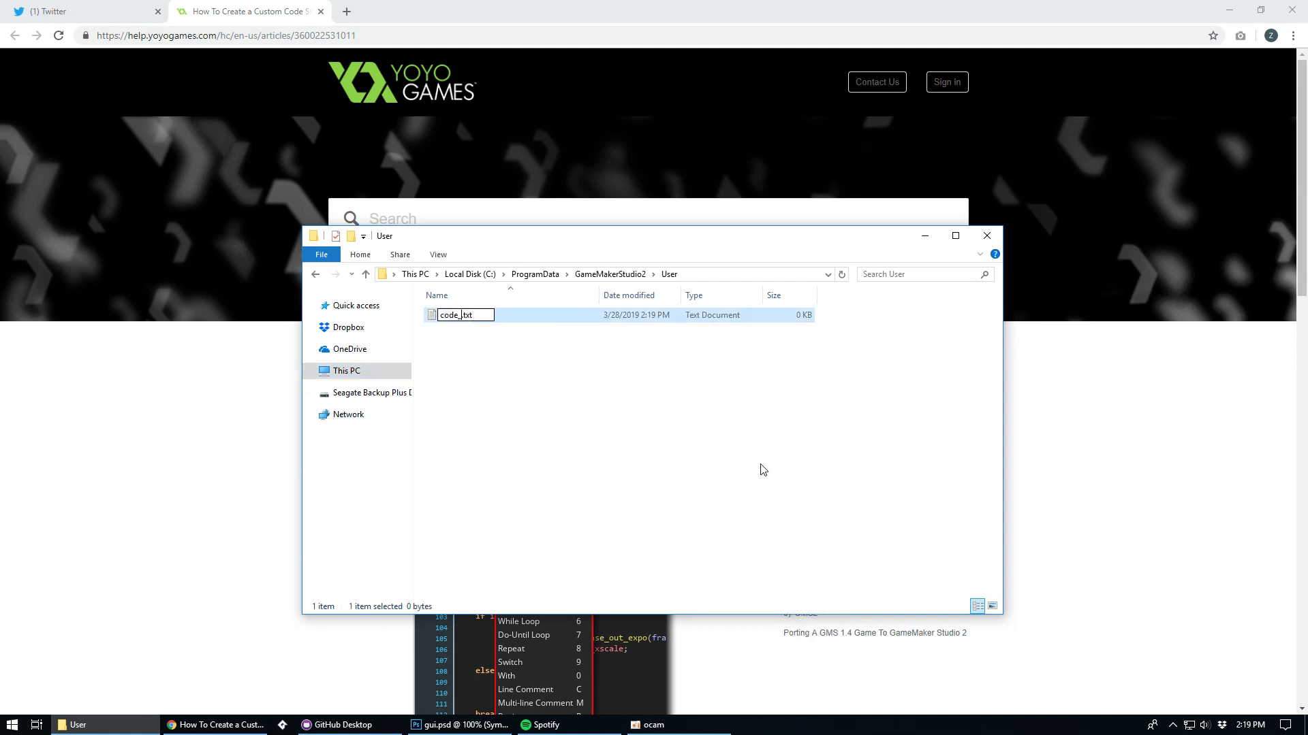
text(snippets)
drag(463, 317, 427, 320)
key(BackSpace)
click(531, 394)
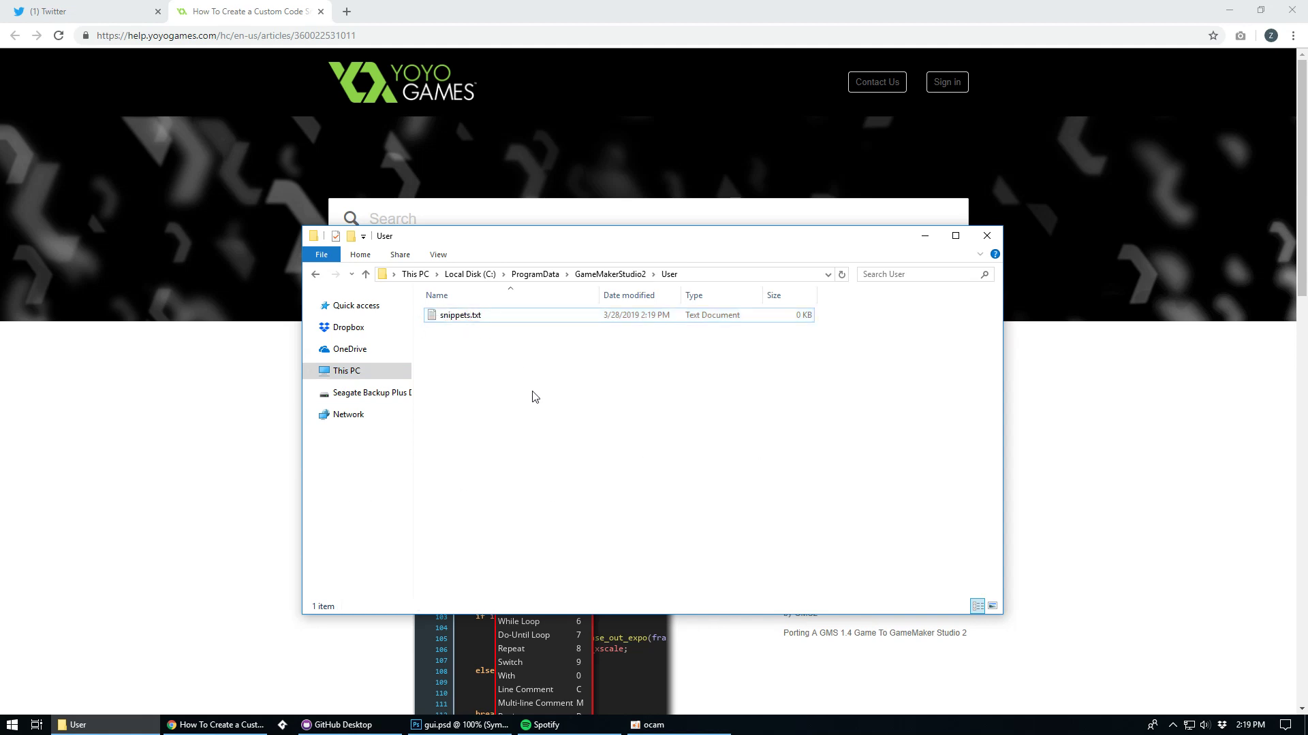
click(256, 468)
scroll(262, 480, down, 15)
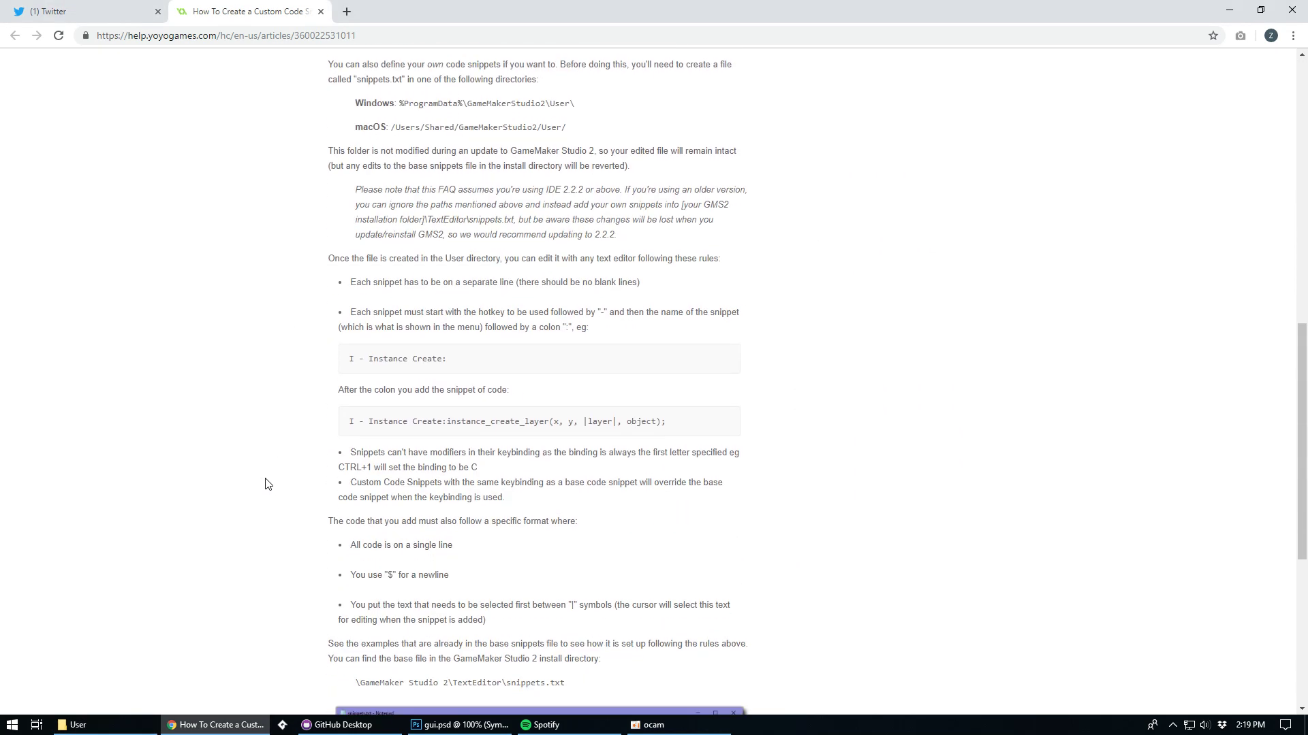
scroll(265, 483, down, 1)
drag(505, 544, 543, 544)
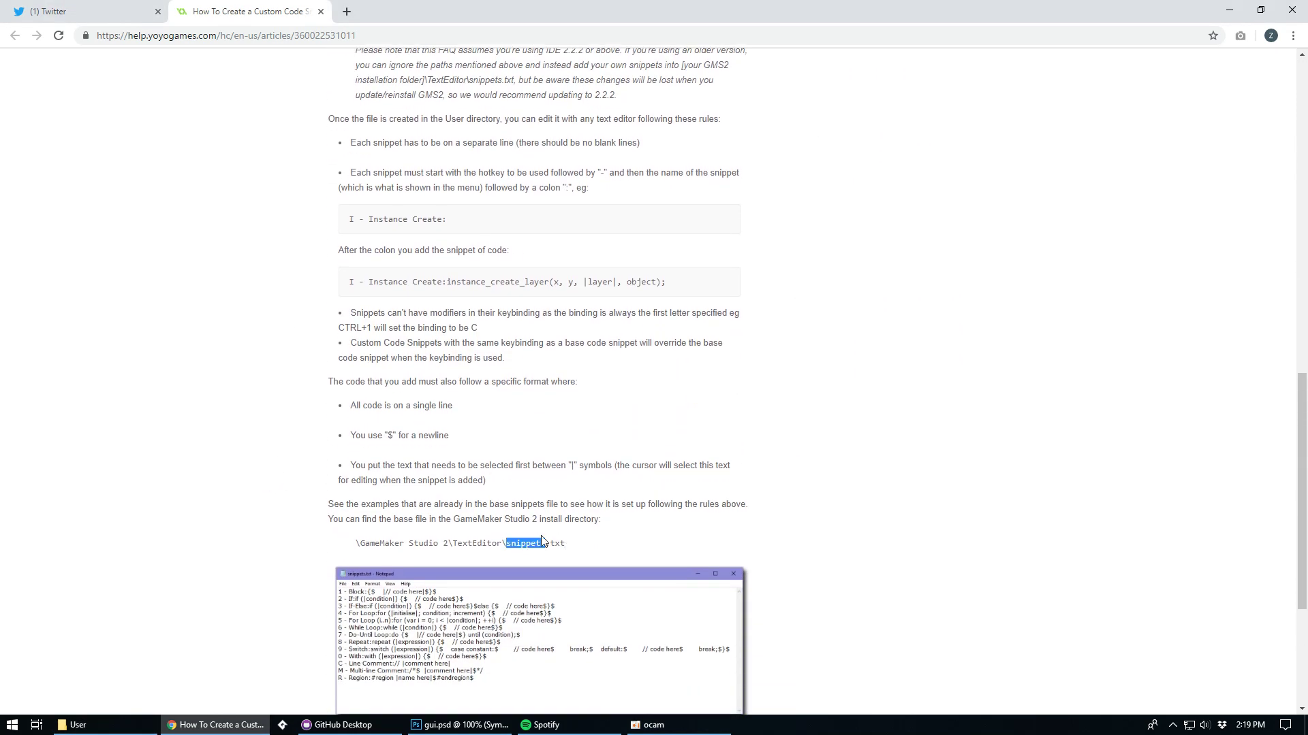
key(alt+Tab)
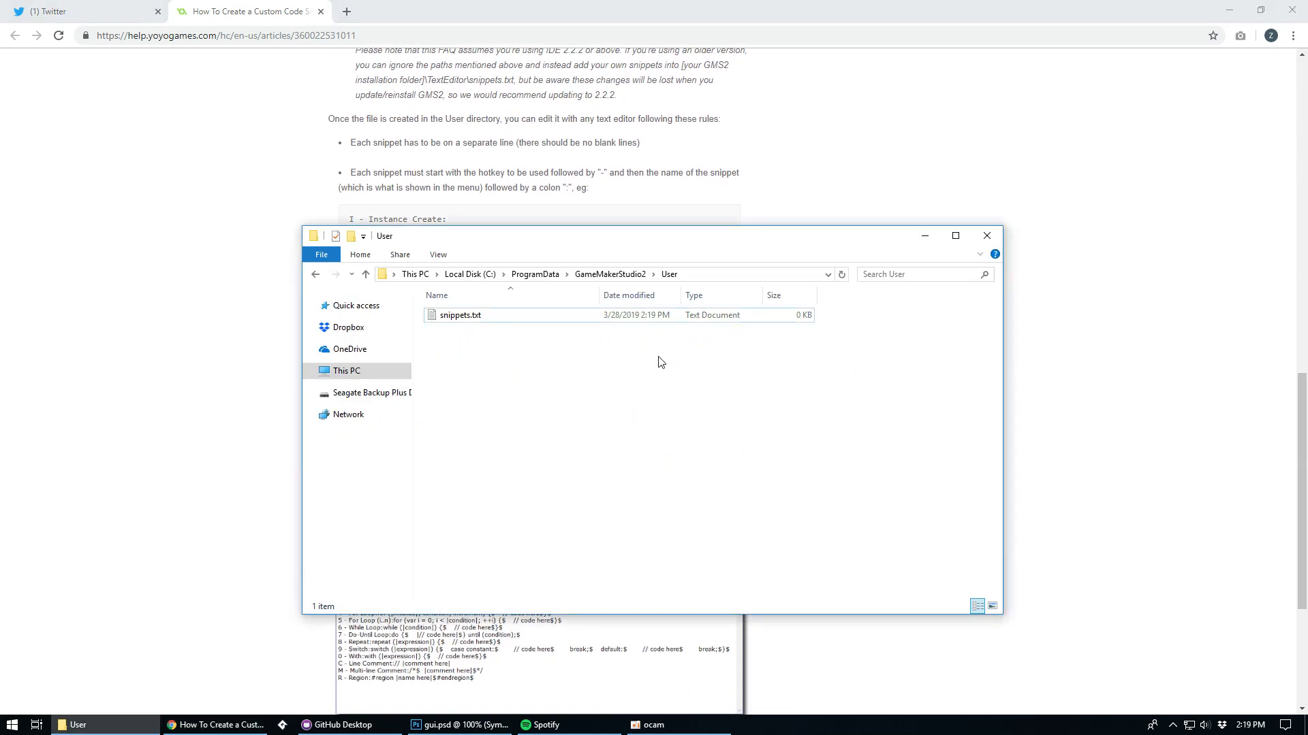
- Open snippets.txt in Notepad and review the article's example snippet line
double_click(500, 316)
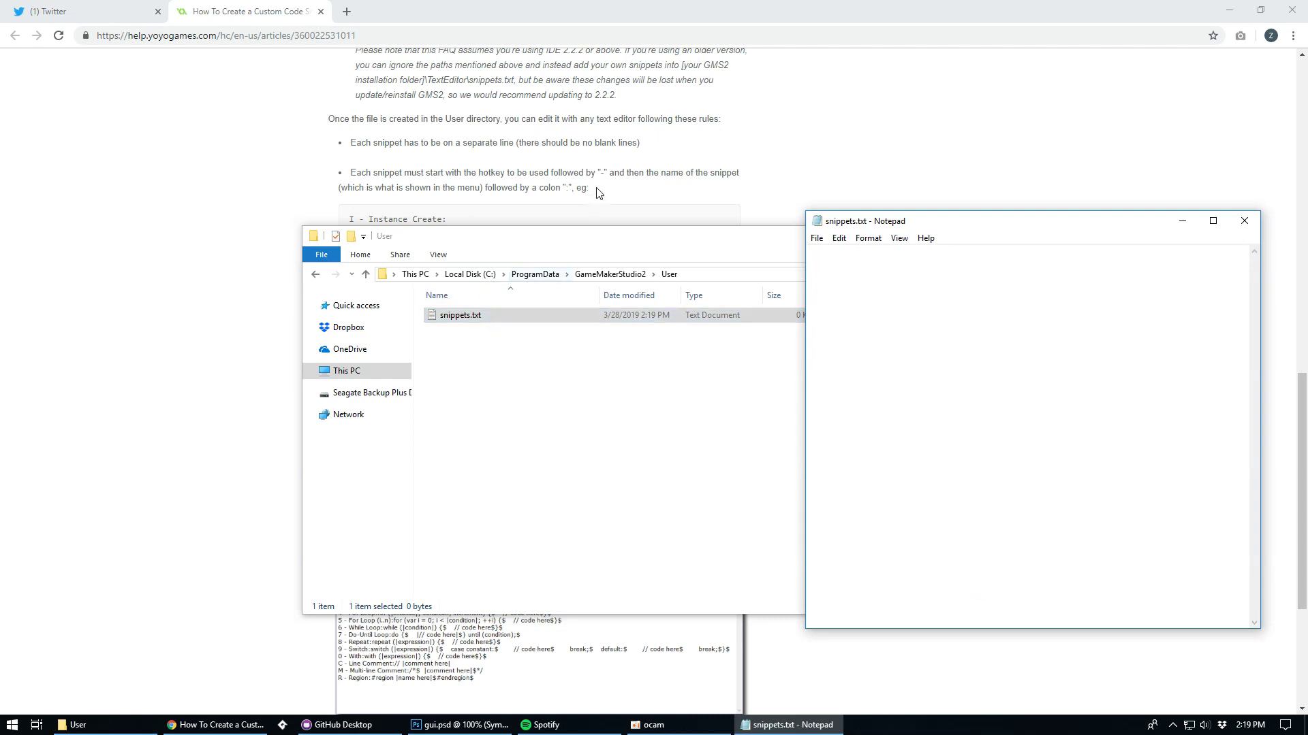
scroll(596, 191, down, 2)
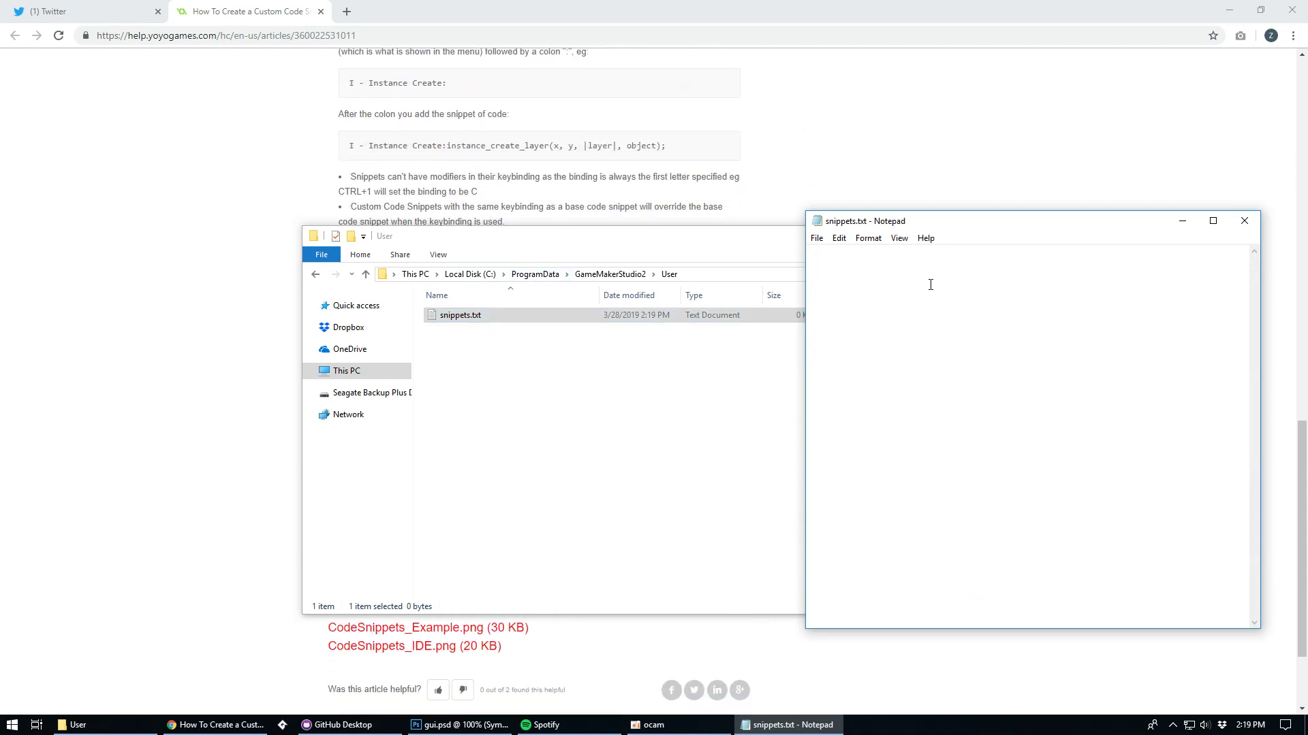
click(847, 151)
scroll(407, 303, up, 1)
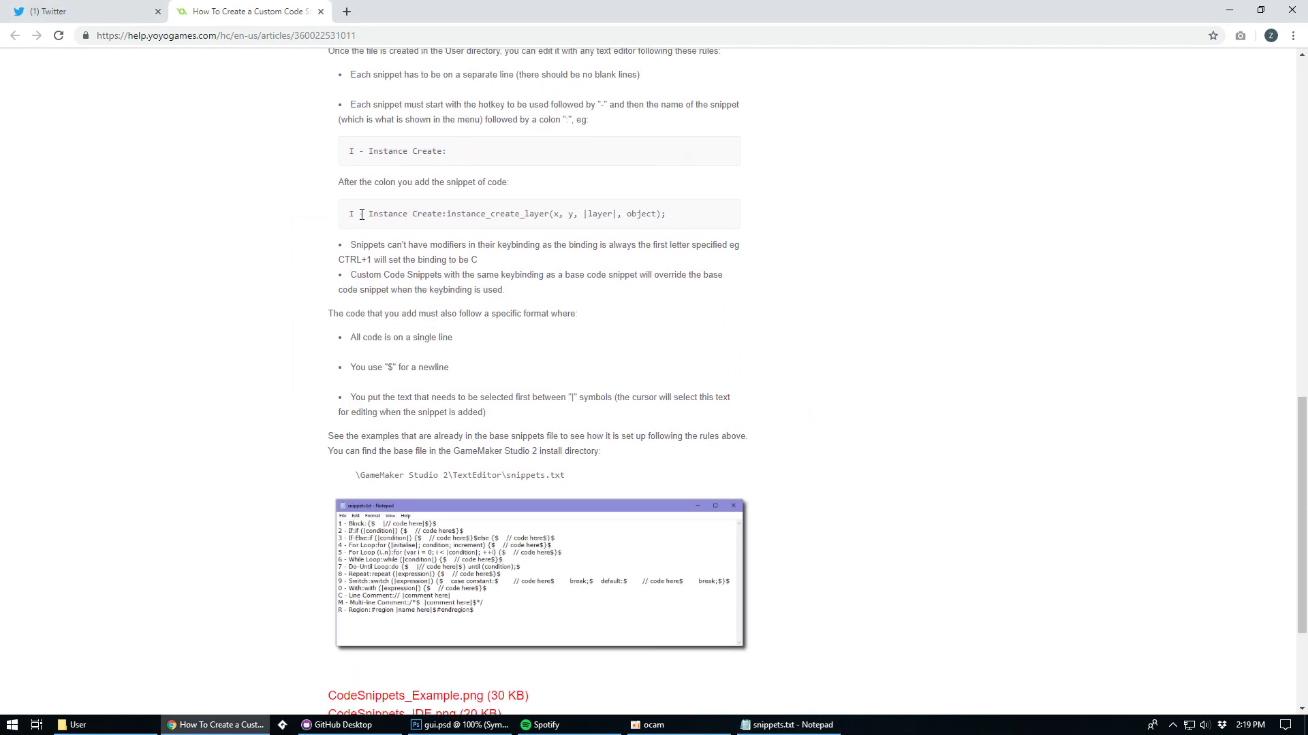
drag(364, 214, 709, 220)
click(709, 220)
key(alt+Tab)
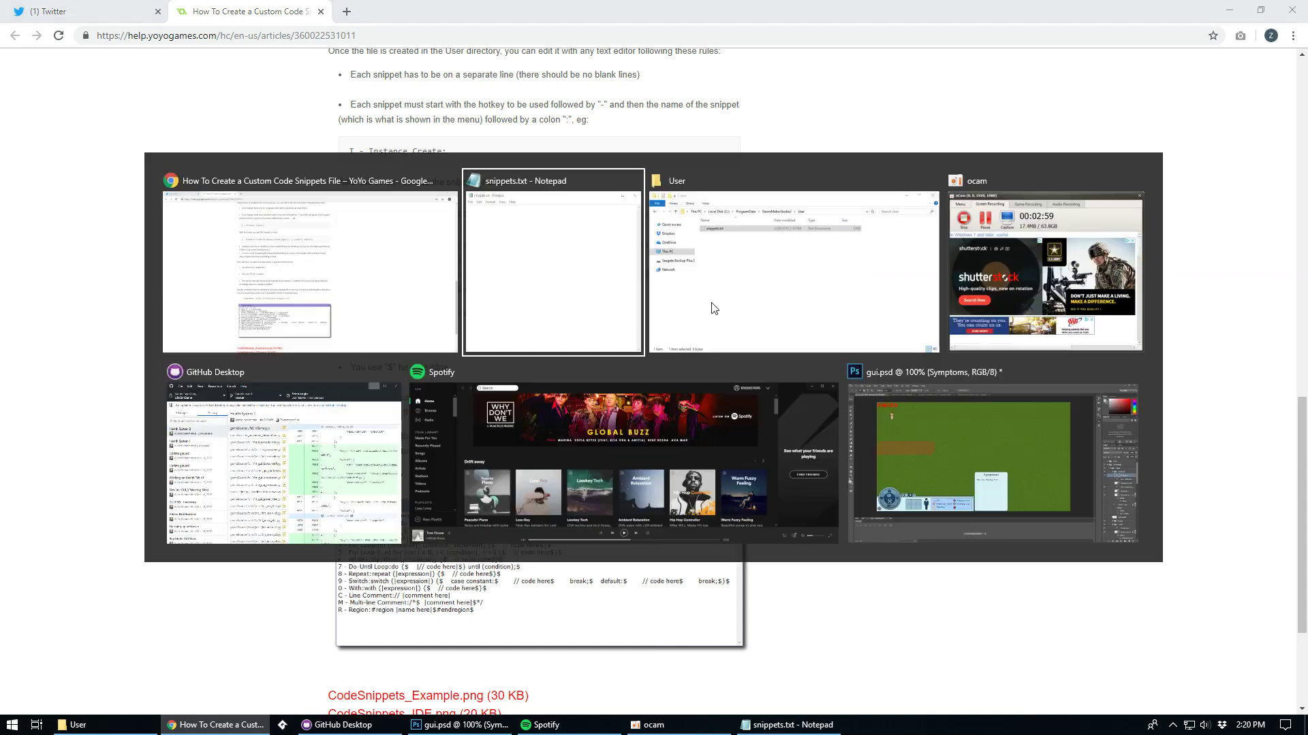
- Type 'I - Instance Create:instance_create_depth(x, y, depth, object);$' and save the file
drag(974, 227, 530, 171)
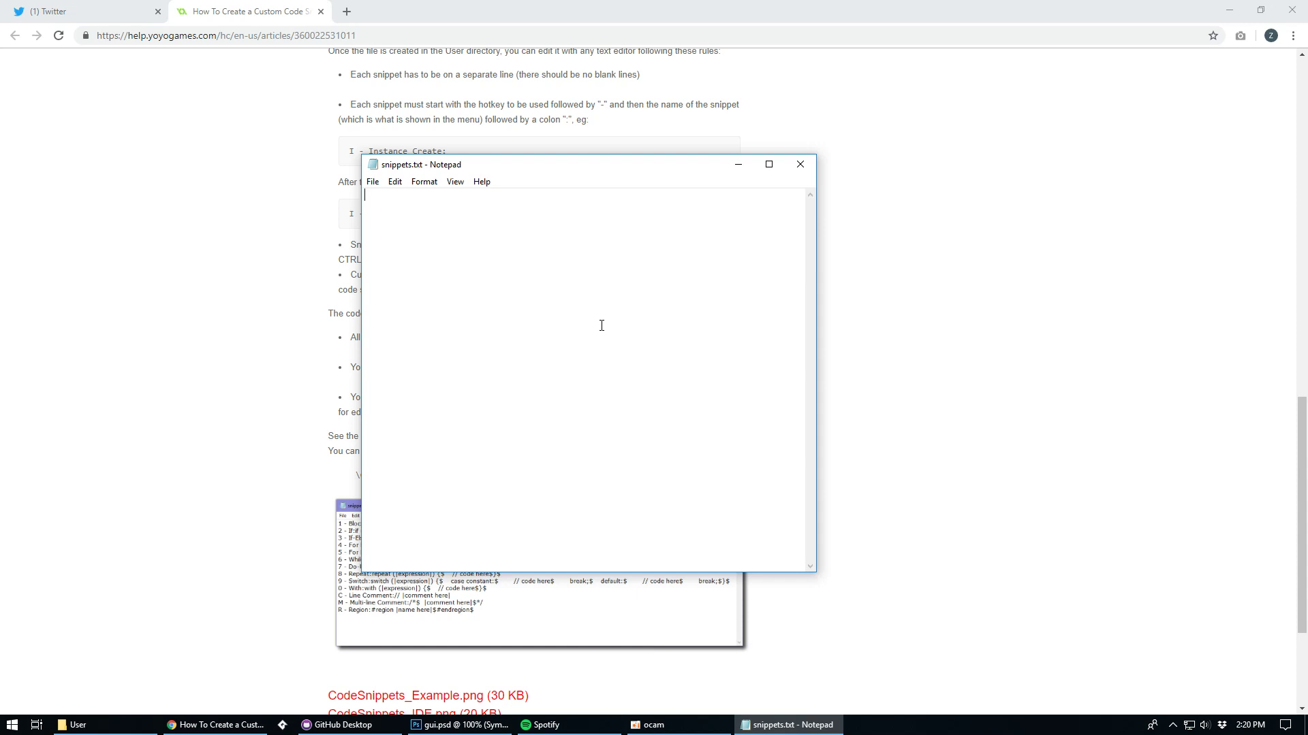
text(I -)
text(Instance Create:instance_create_depth(x,)
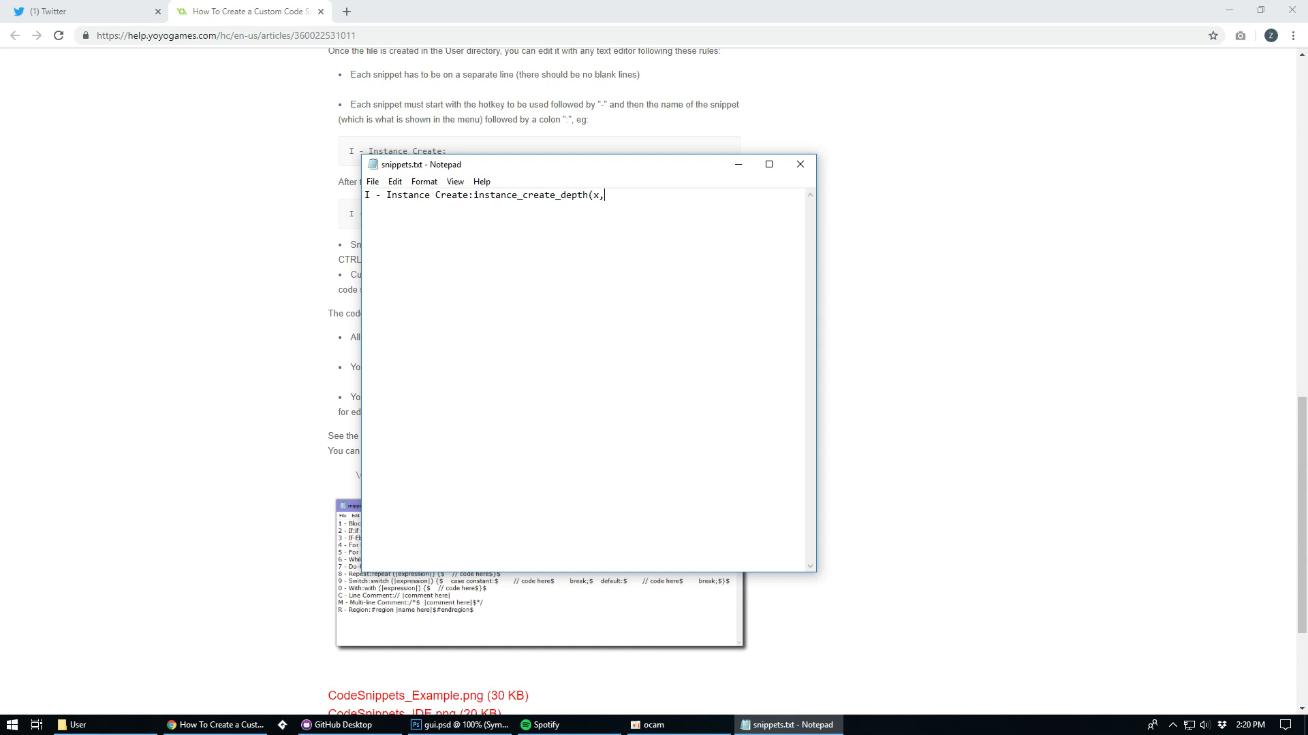
text( y, depth, object);$)
click(395, 182)
click(399, 226)
- Remove the blank second line from snippets.txt
click(384, 214)
key(BackSpace)
drag(366, 196, 626, 195)
click(626, 195)
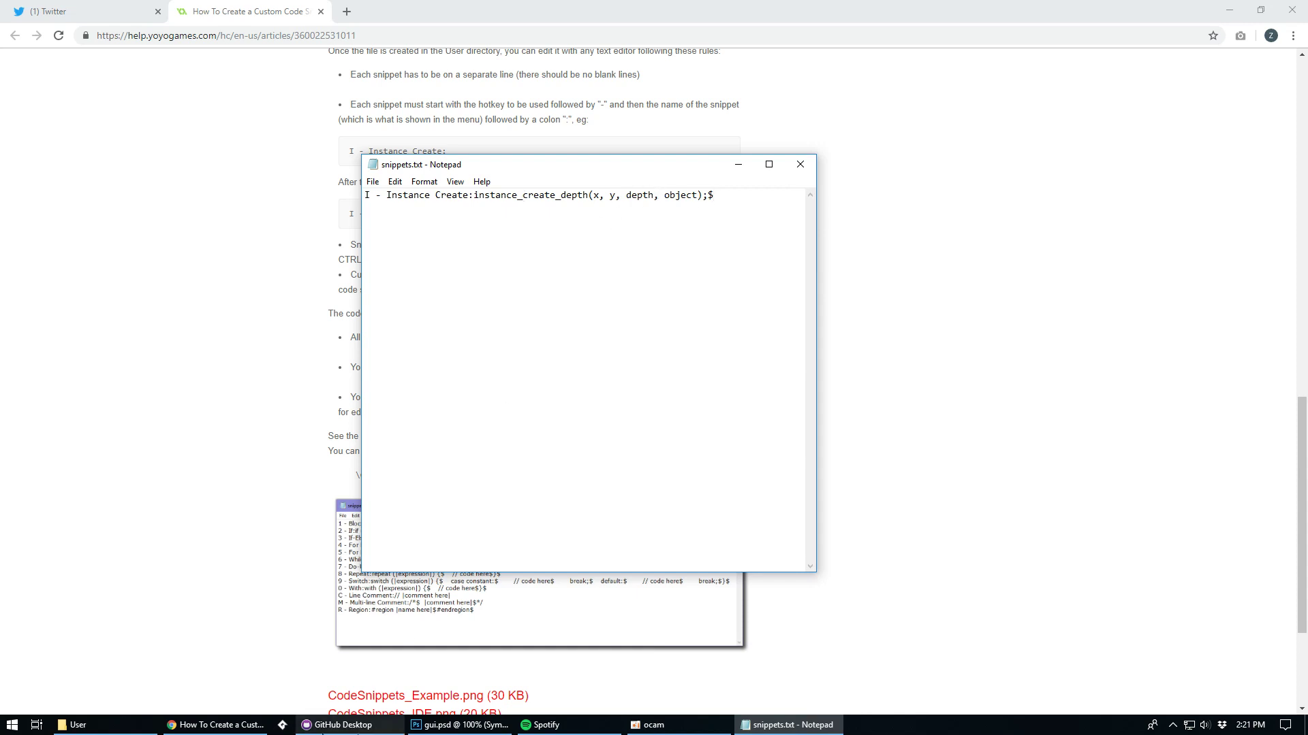
click(282, 725)
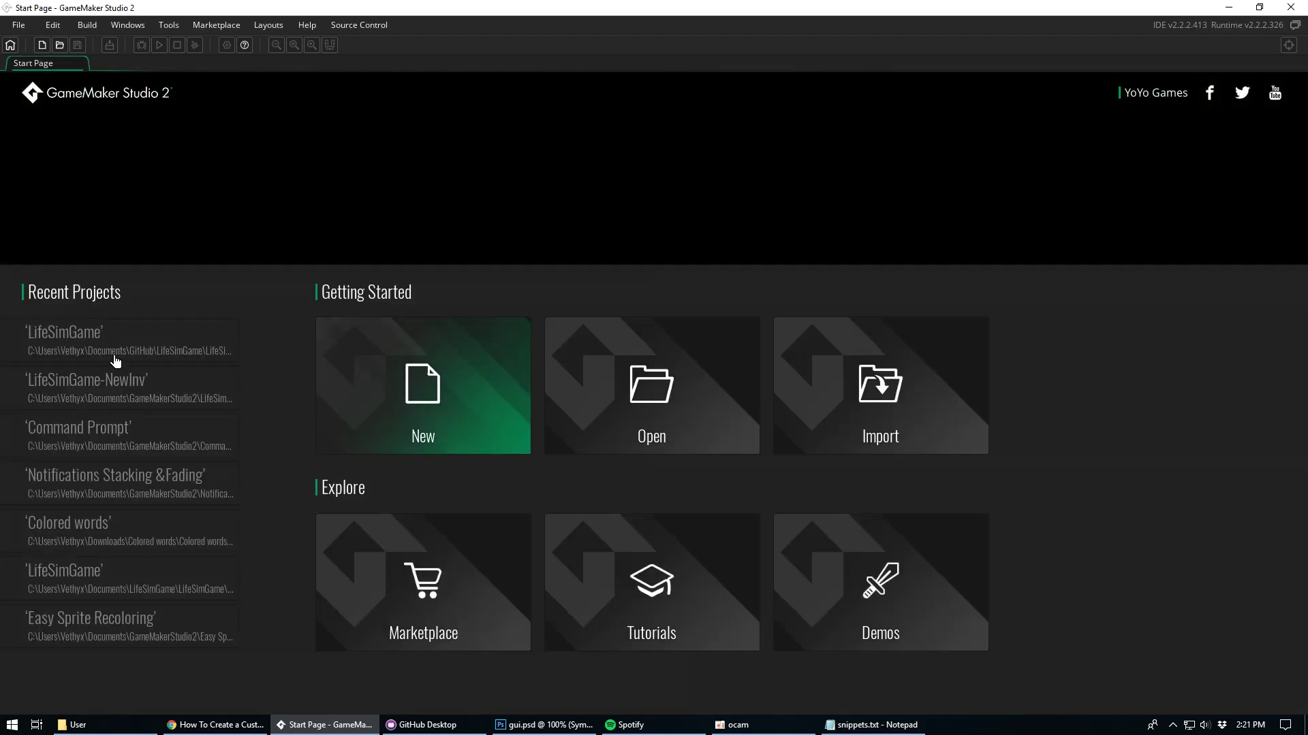
- Reopen the LifeSimGame project and bring up random_script's code snippets list
click(112, 354)
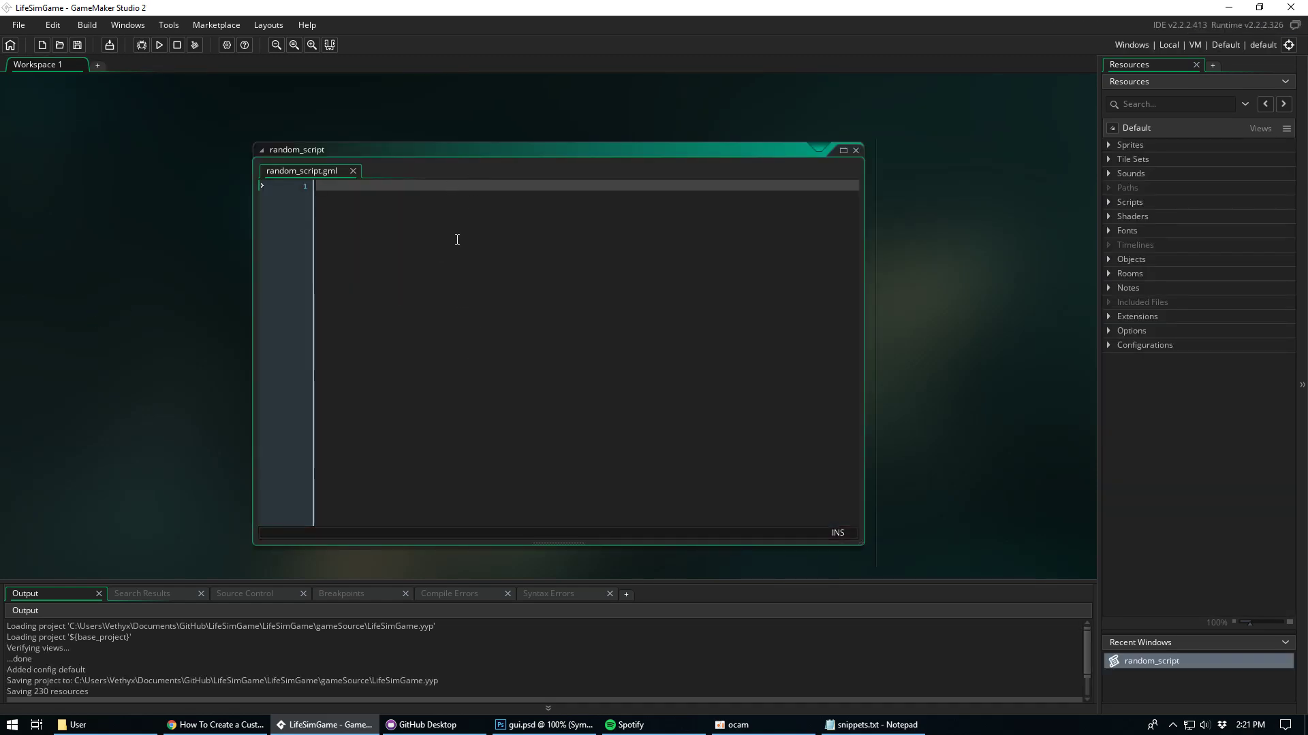
right_click(457, 239)
- Insert the Instance Create snippet on line 1 and again on line 3
mouse_move(529, 398)
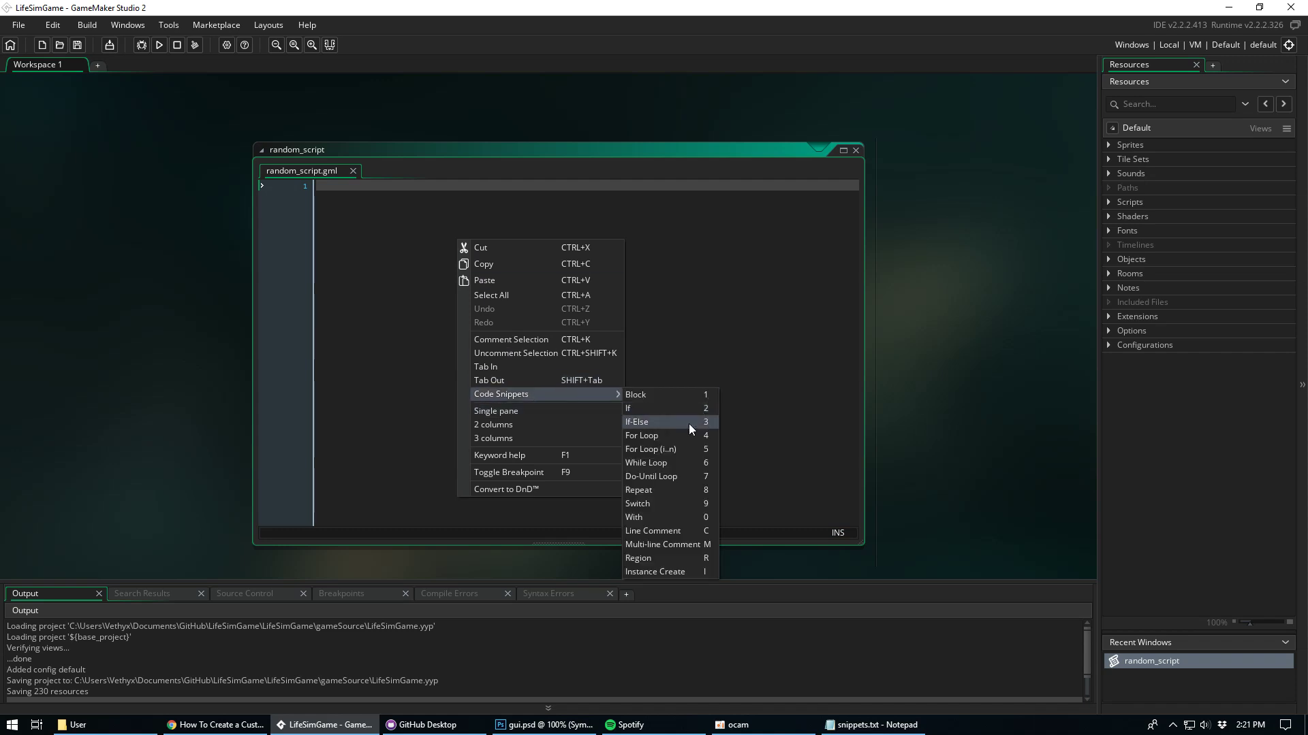
click(685, 575)
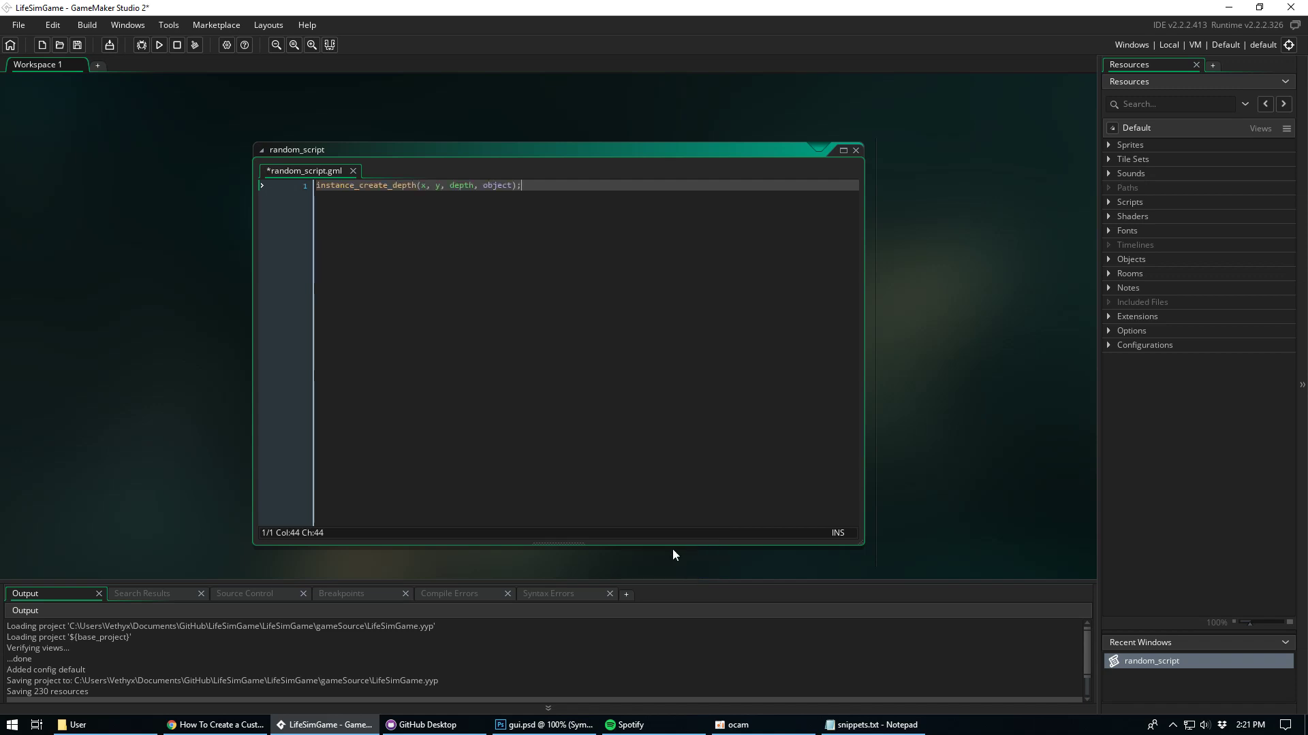
key(Return)
key(Return)
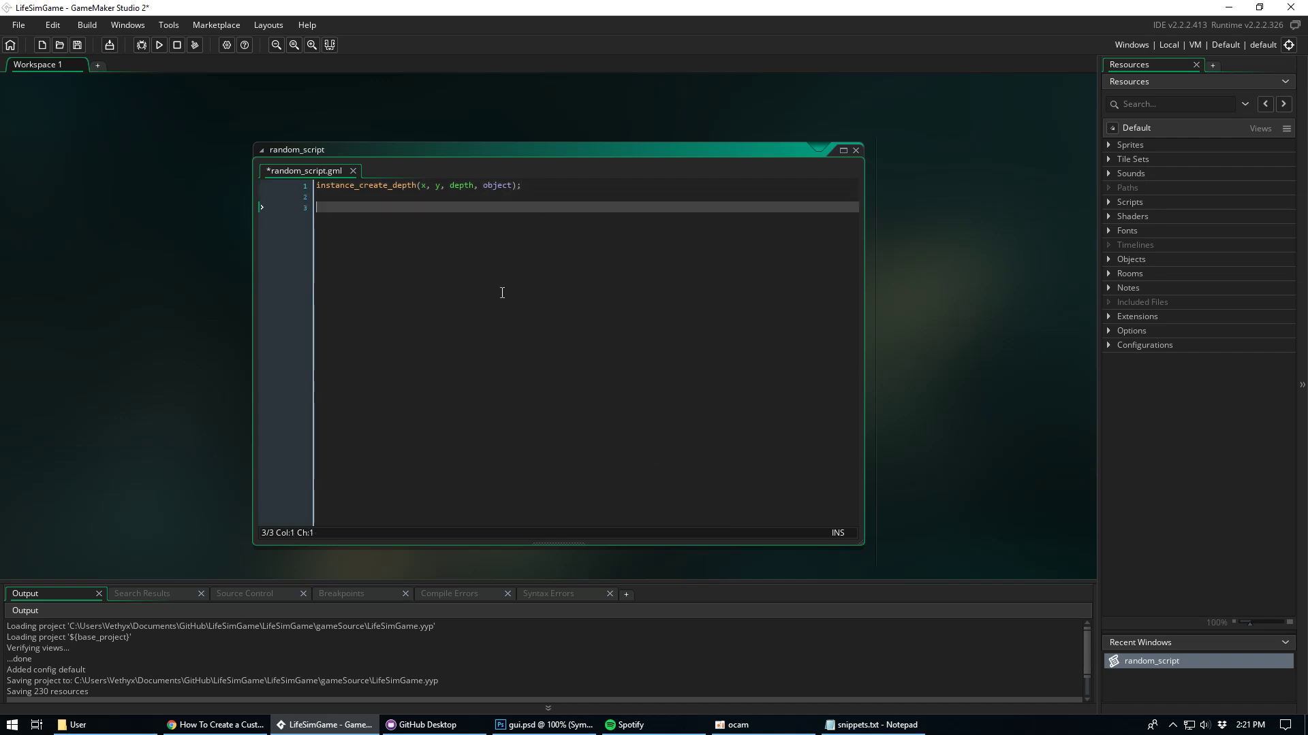
right_click(502, 291)
mouse_move(619, 445)
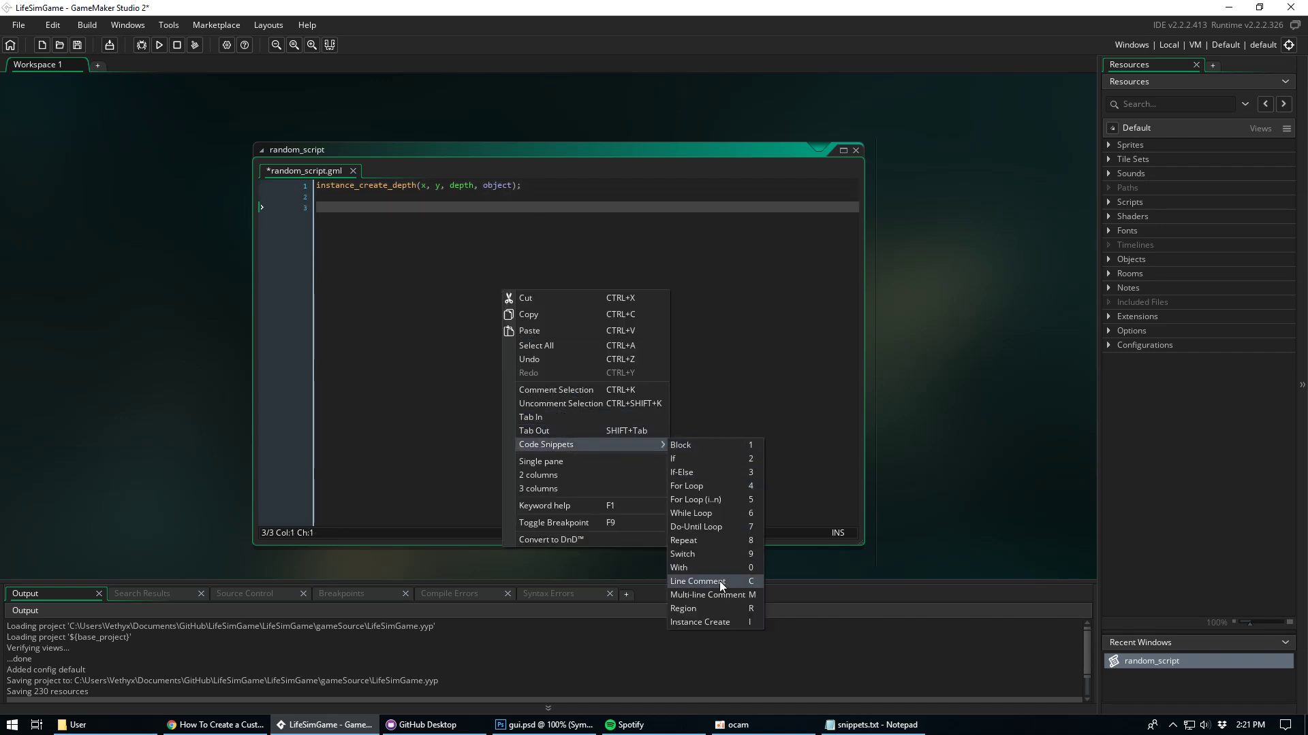
click(721, 579)
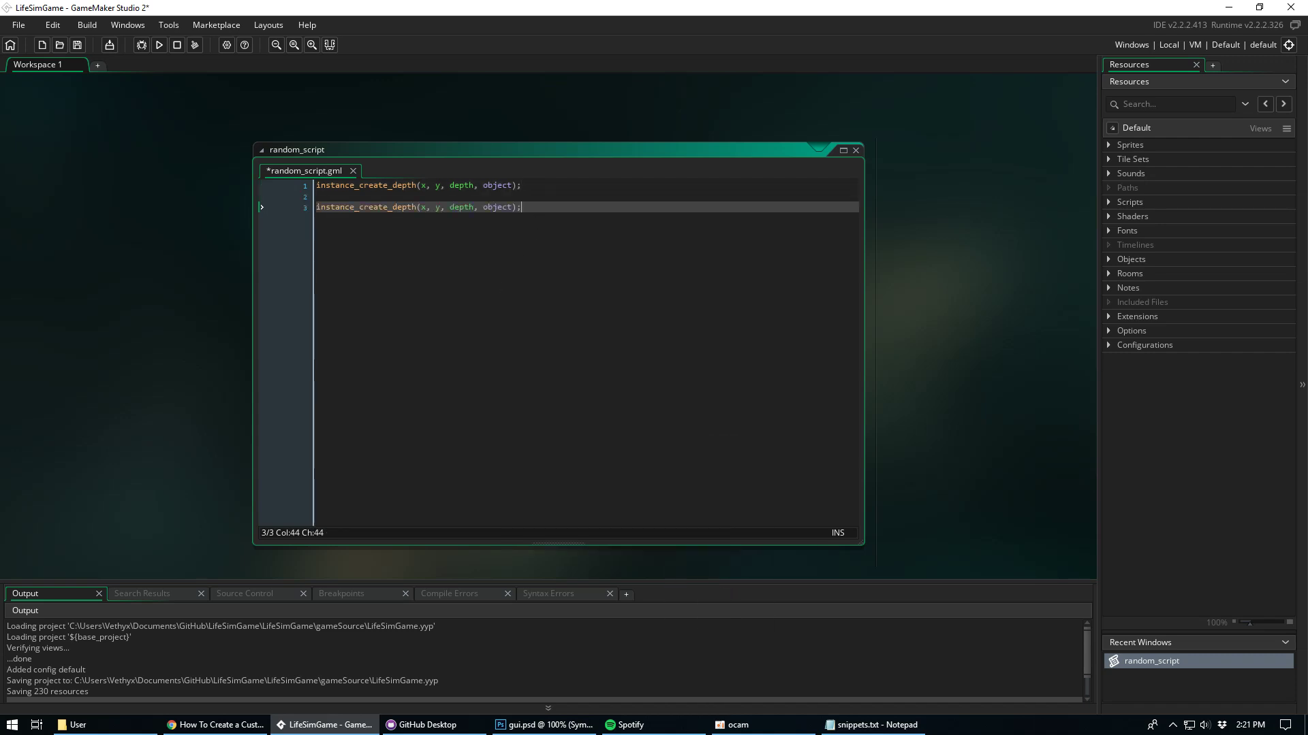
- Delete all the test code and close the random_script editor
triple_click(639, 204)
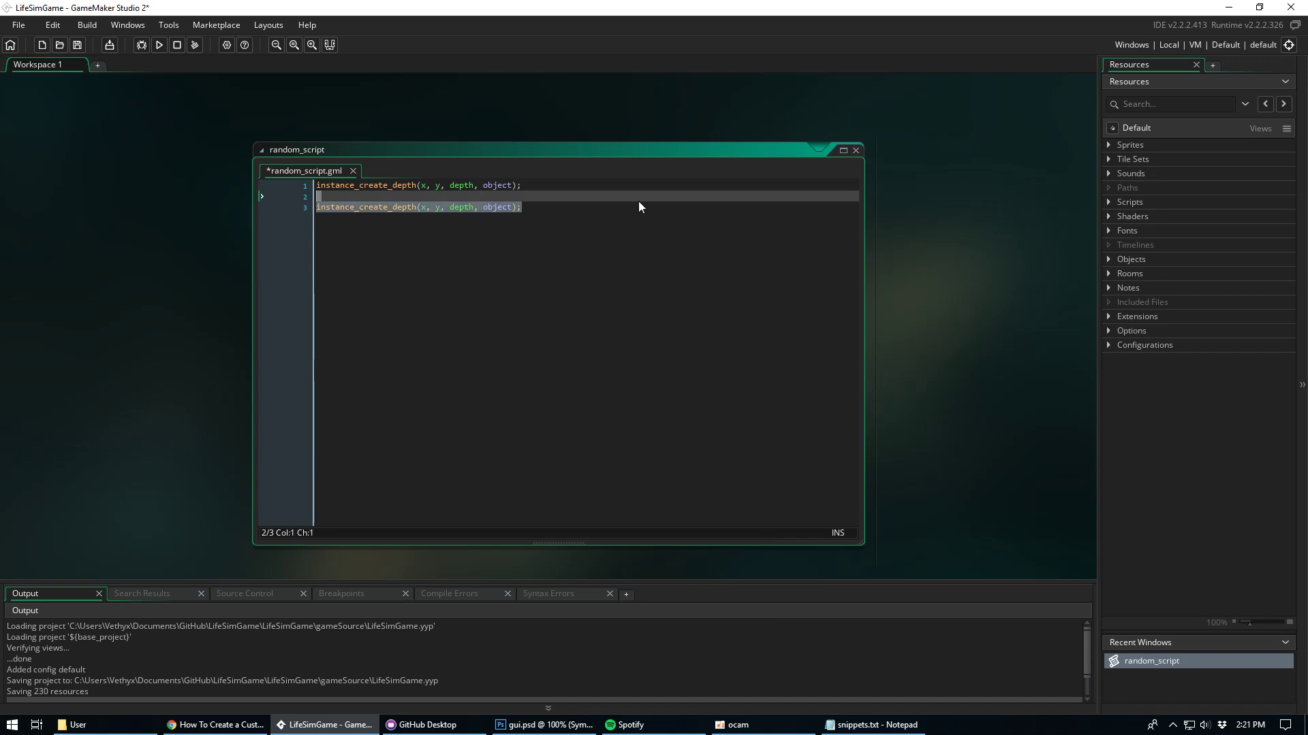
click(636, 197)
key(ctrl+a)
click(564, 234)
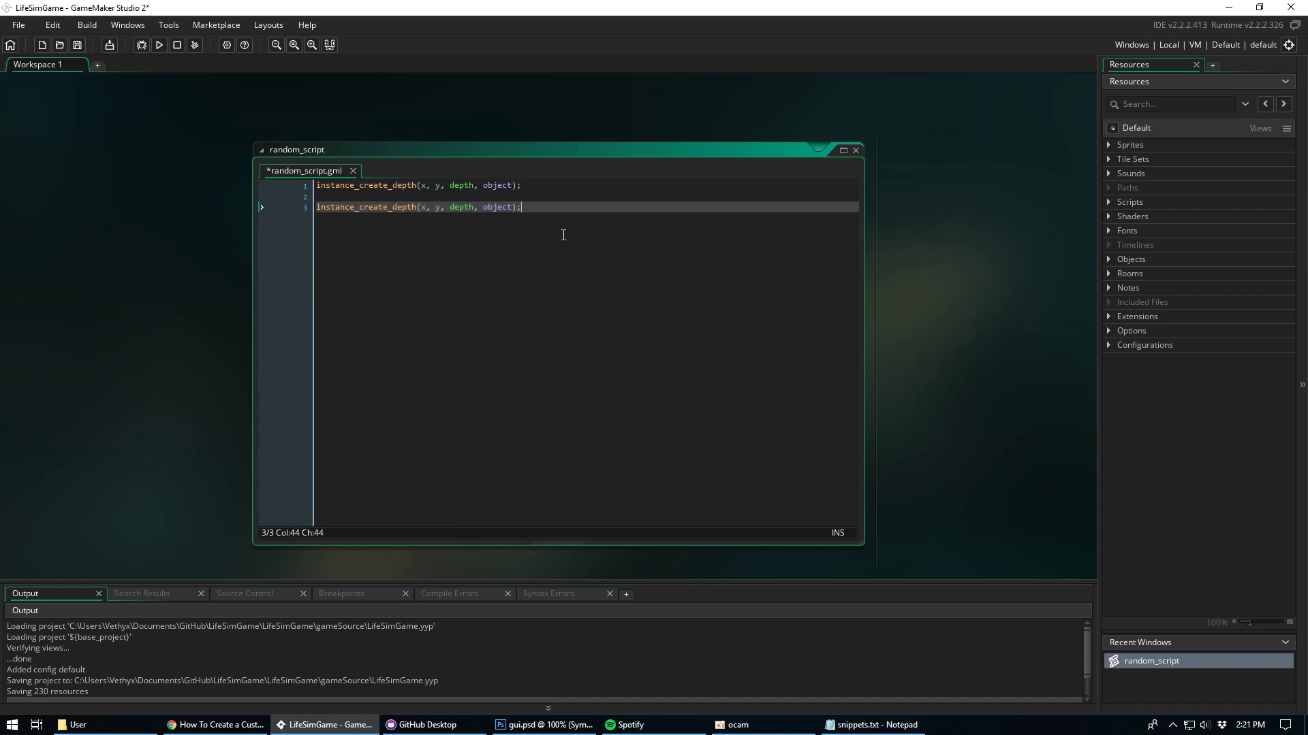
key(ctrl+a)
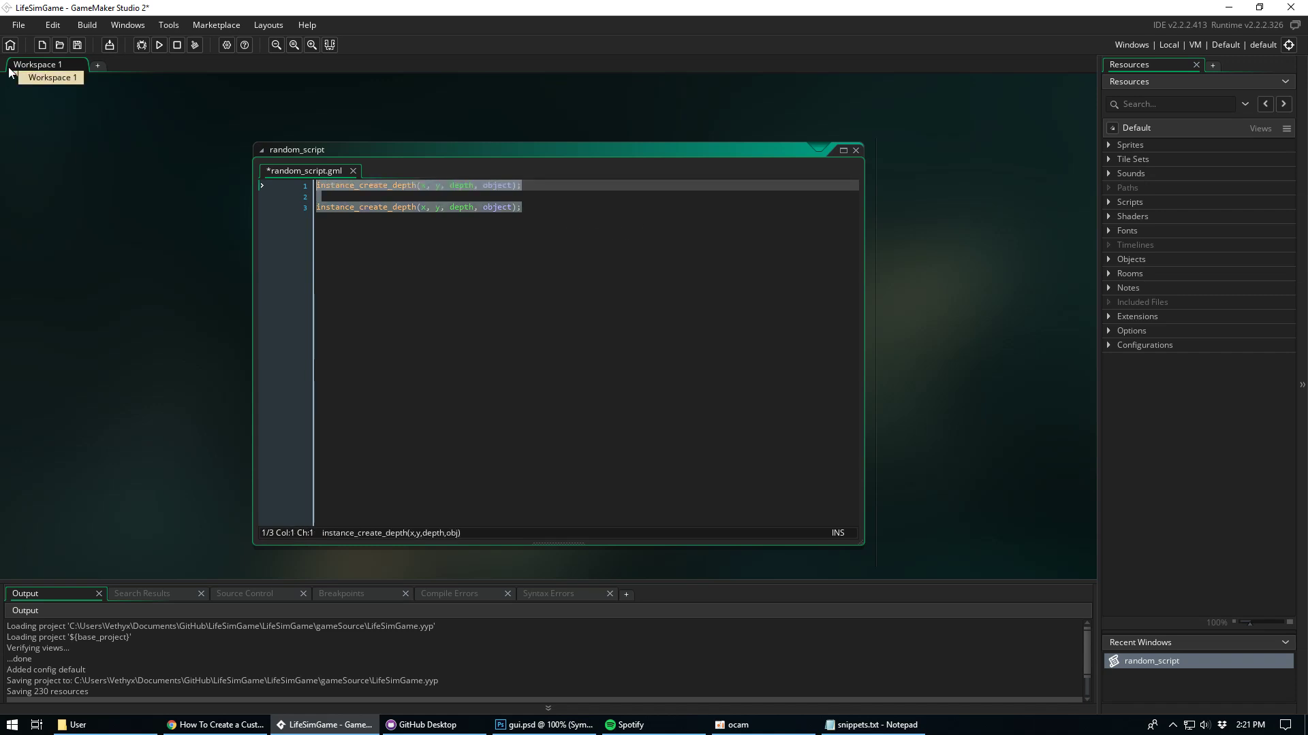
key(BackSpace)
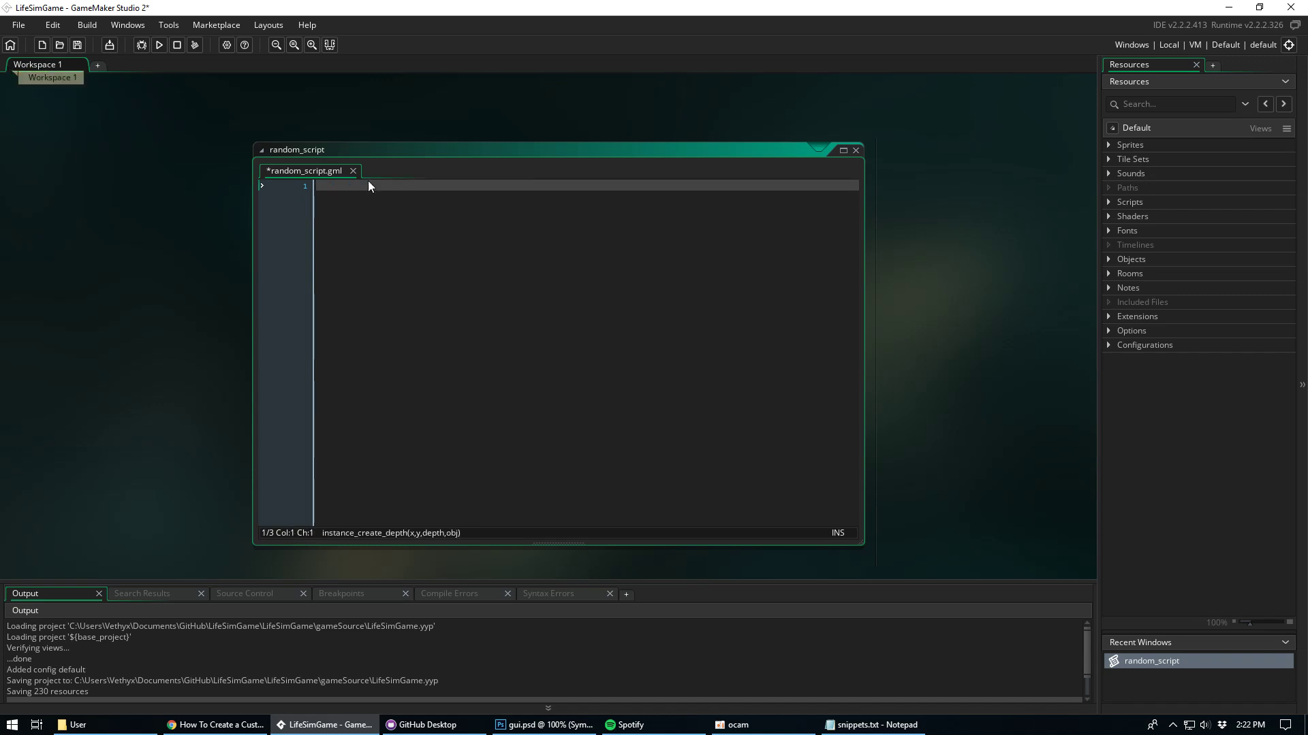
click(856, 149)
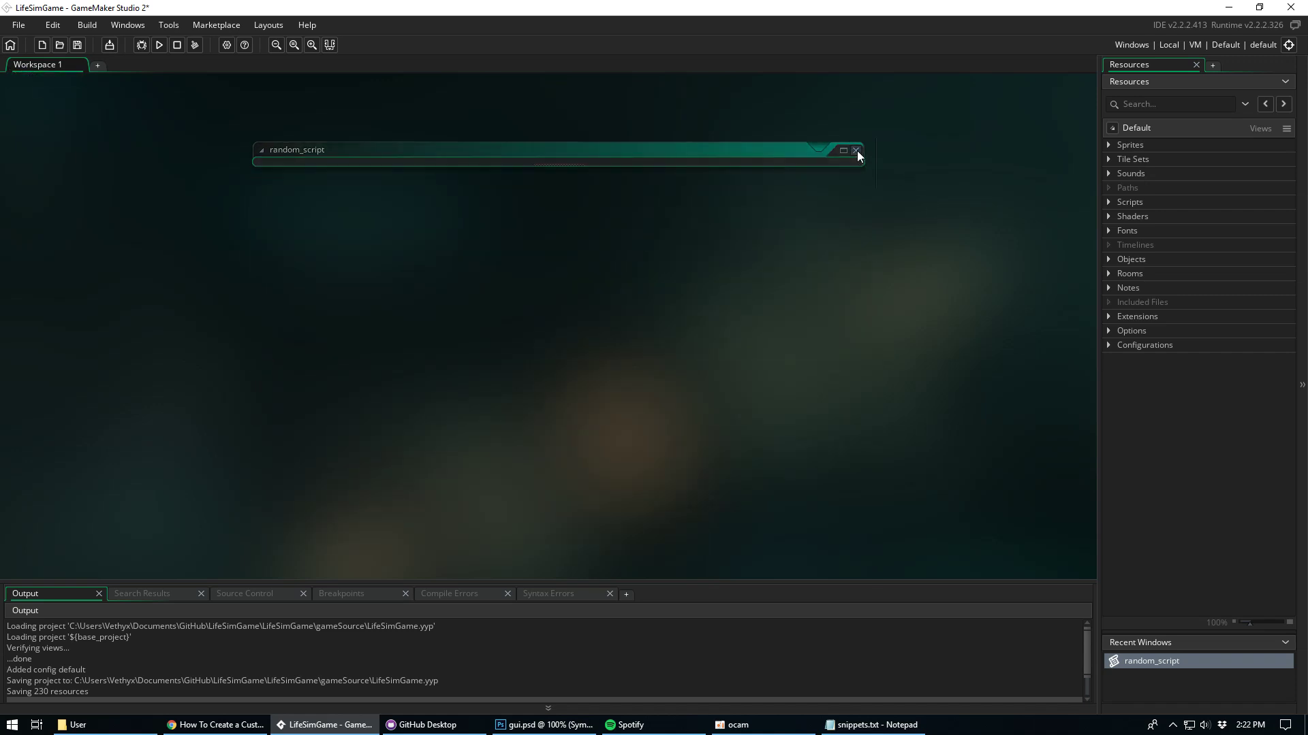
- Run LifeSimGame and start a new game with a randomized Musician character
click(164, 45)
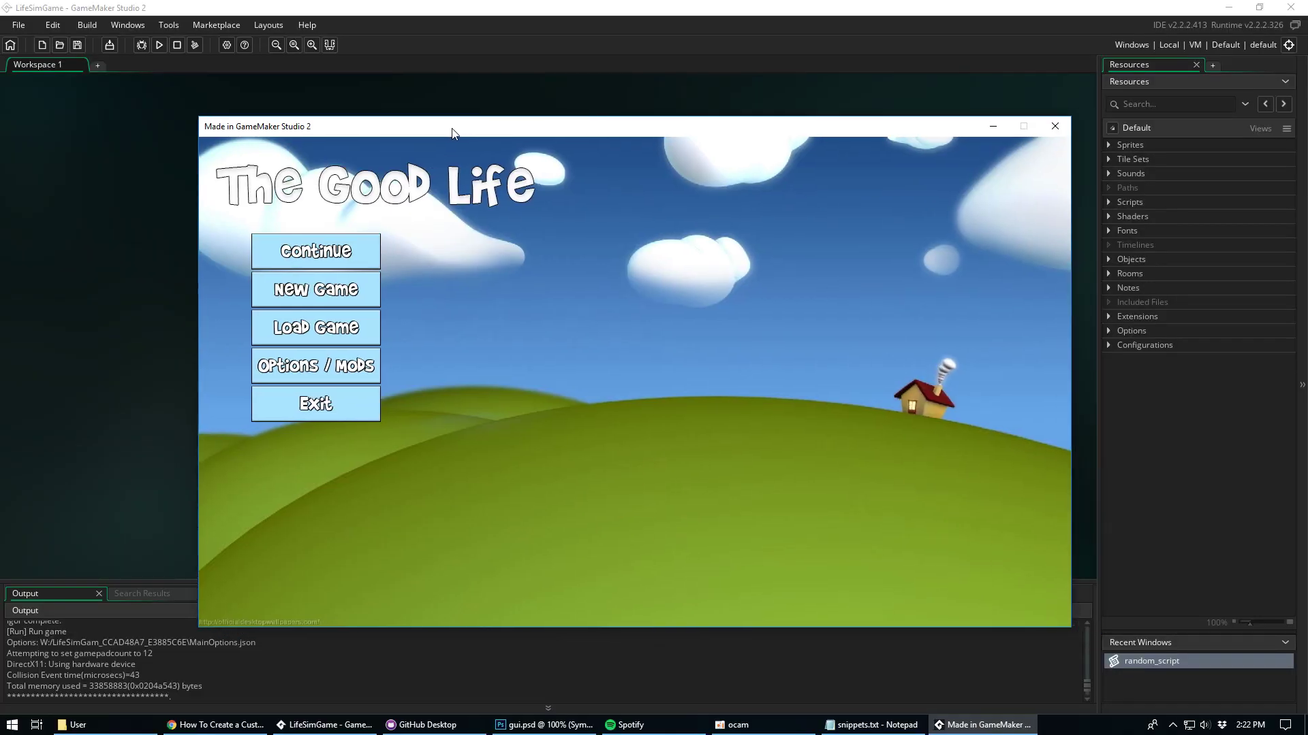
drag(453, 132, 404, 130)
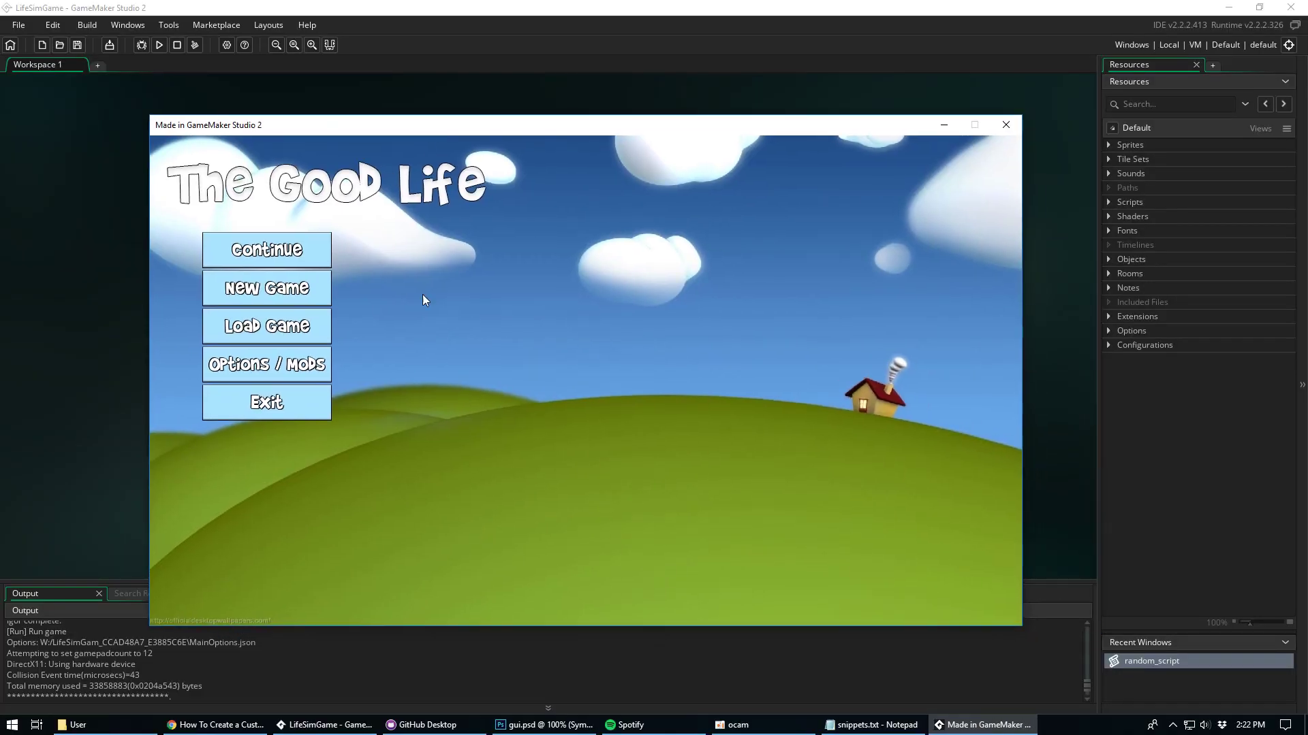
click(310, 292)
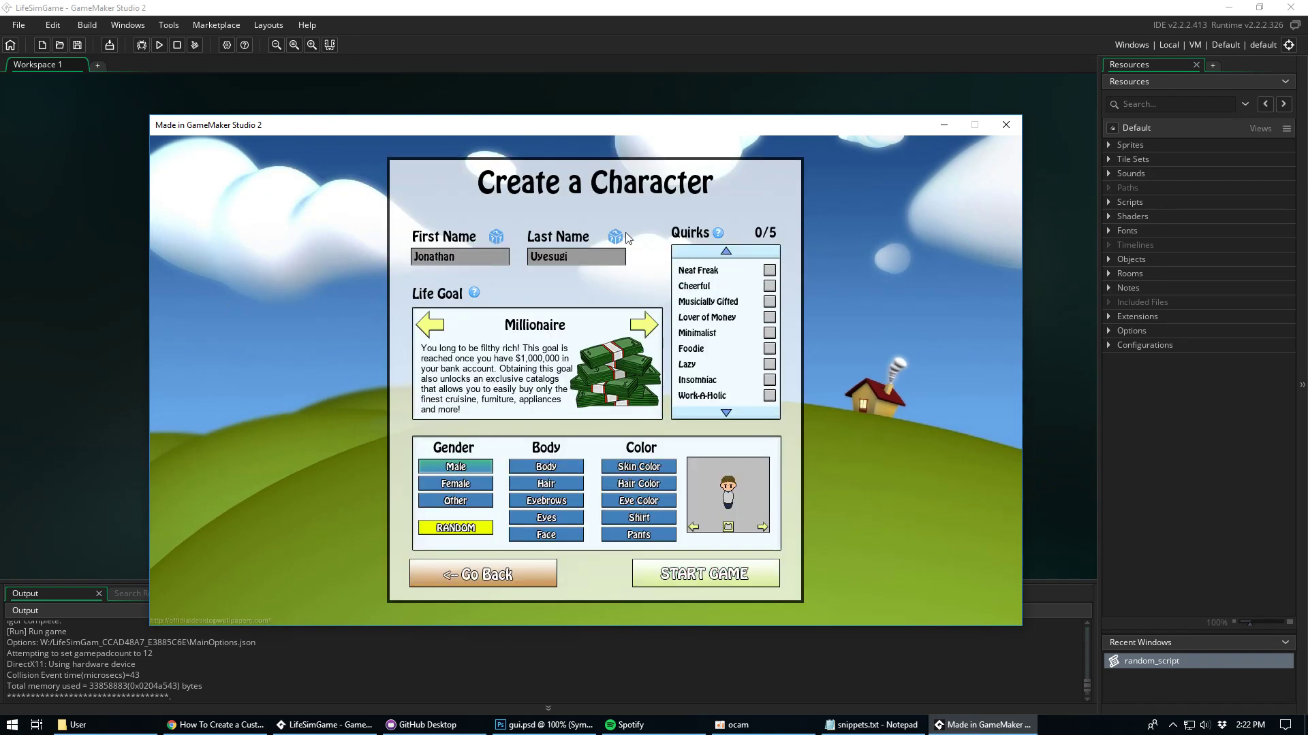
click(645, 325)
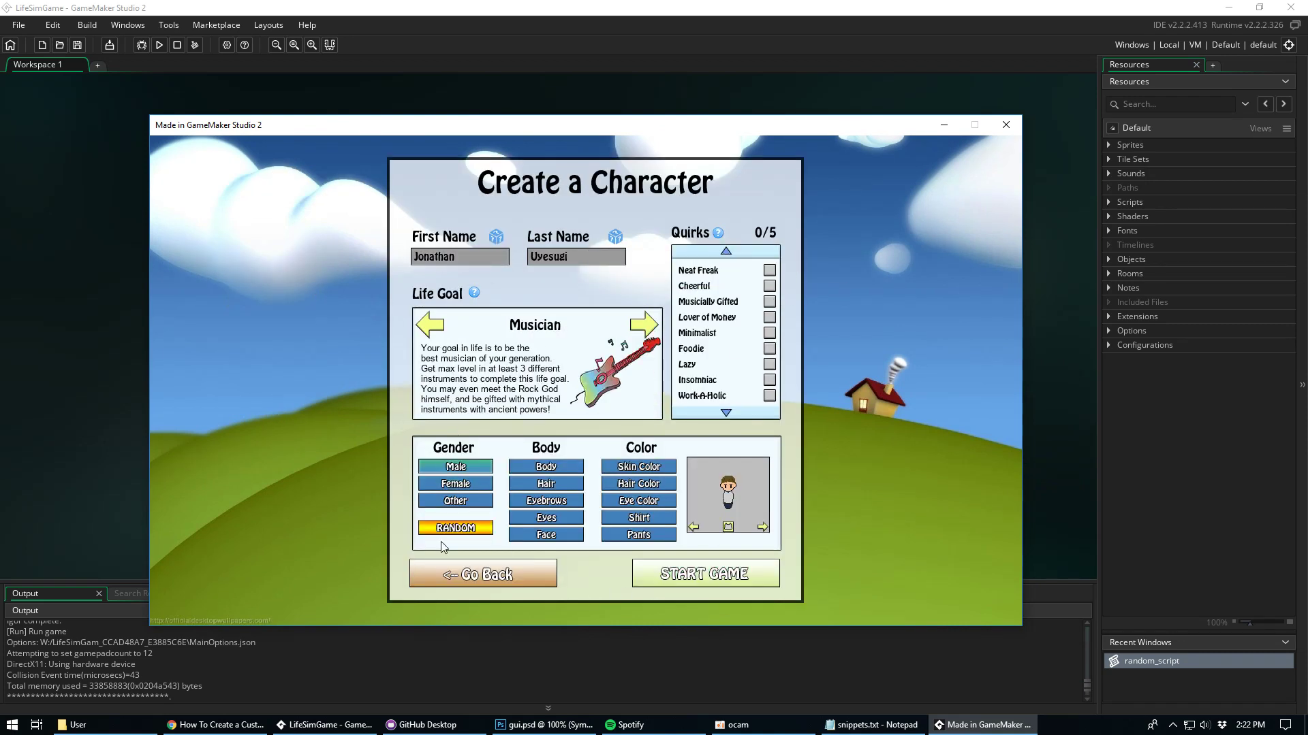
click(455, 533)
click(455, 537)
click(456, 536)
click(456, 537)
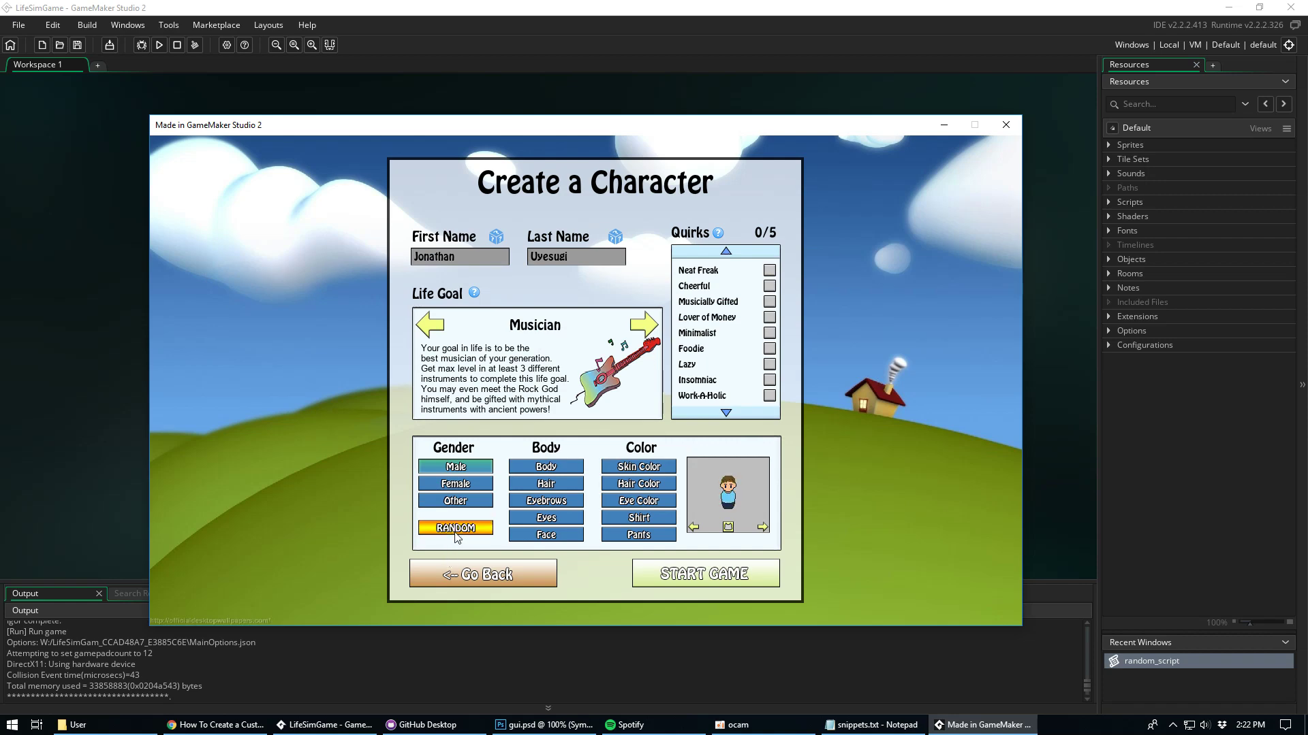
click(692, 574)
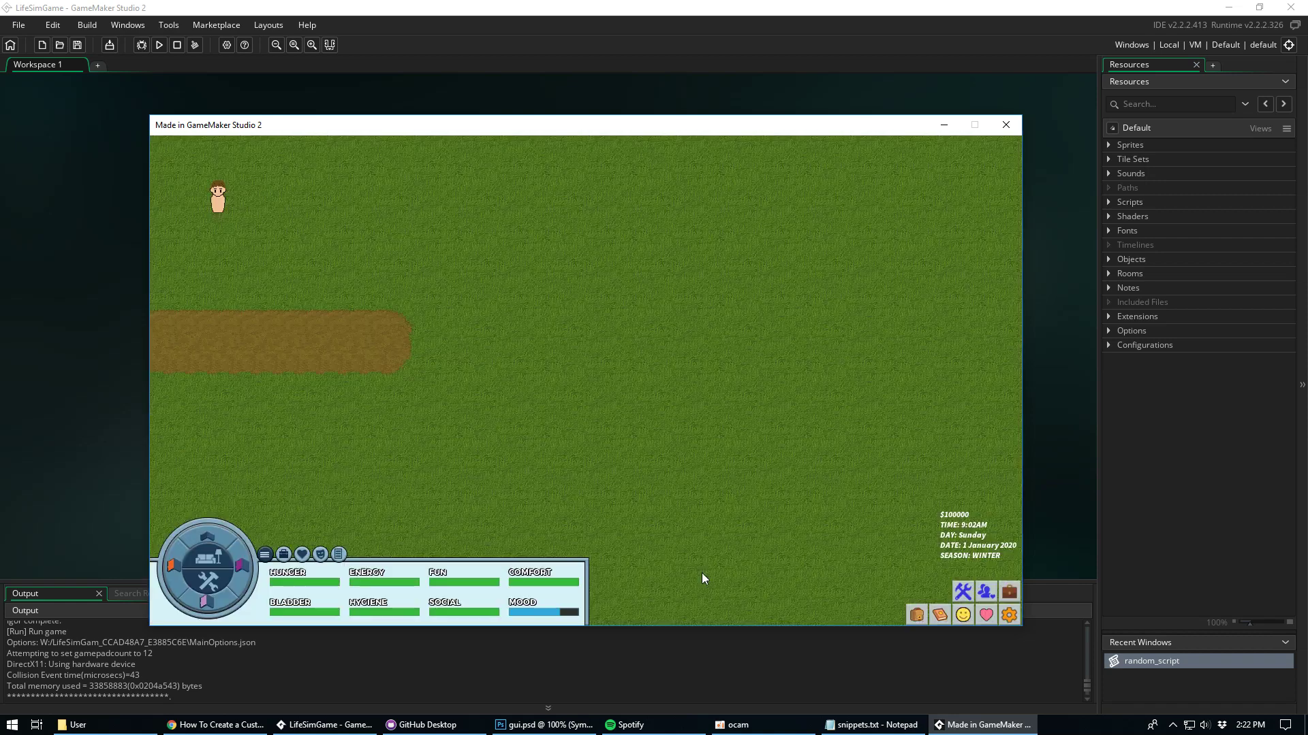
- Open the body health panel and check the head, stomach, legs and chest statuses
click(284, 555)
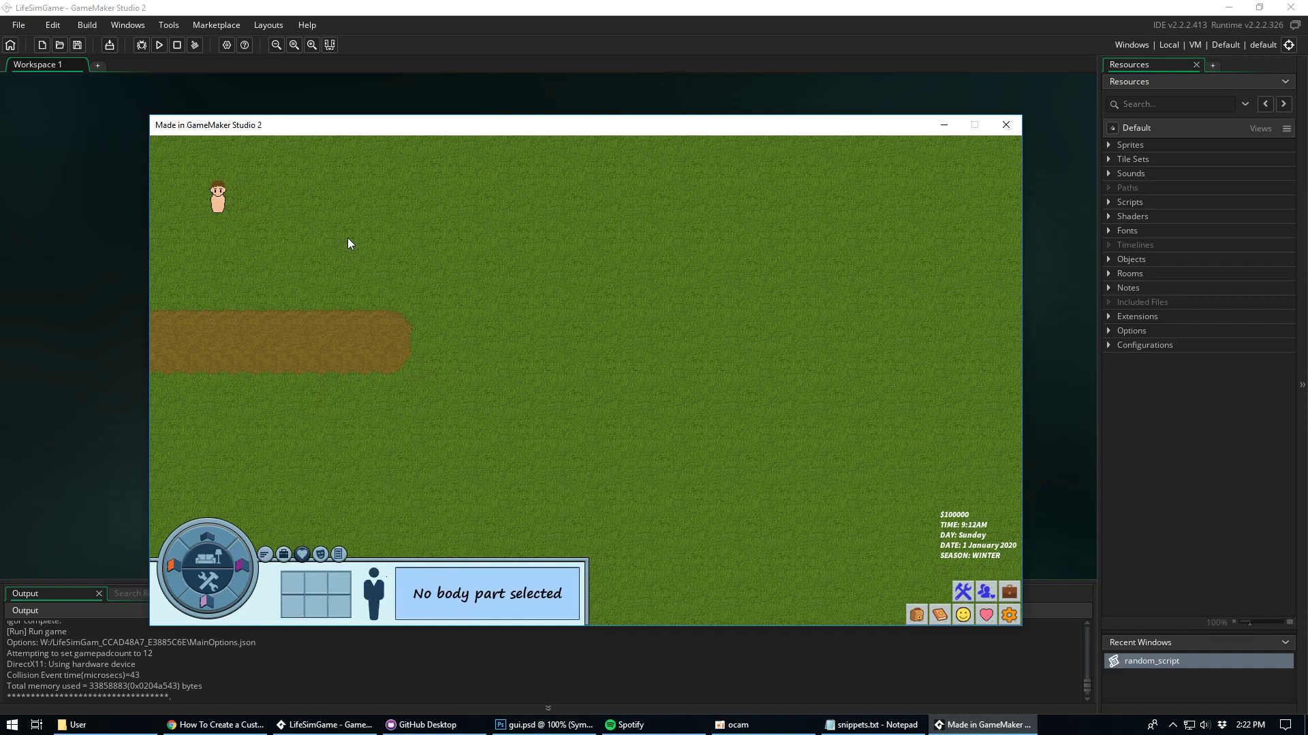
click(372, 574)
click(378, 590)
click(374, 613)
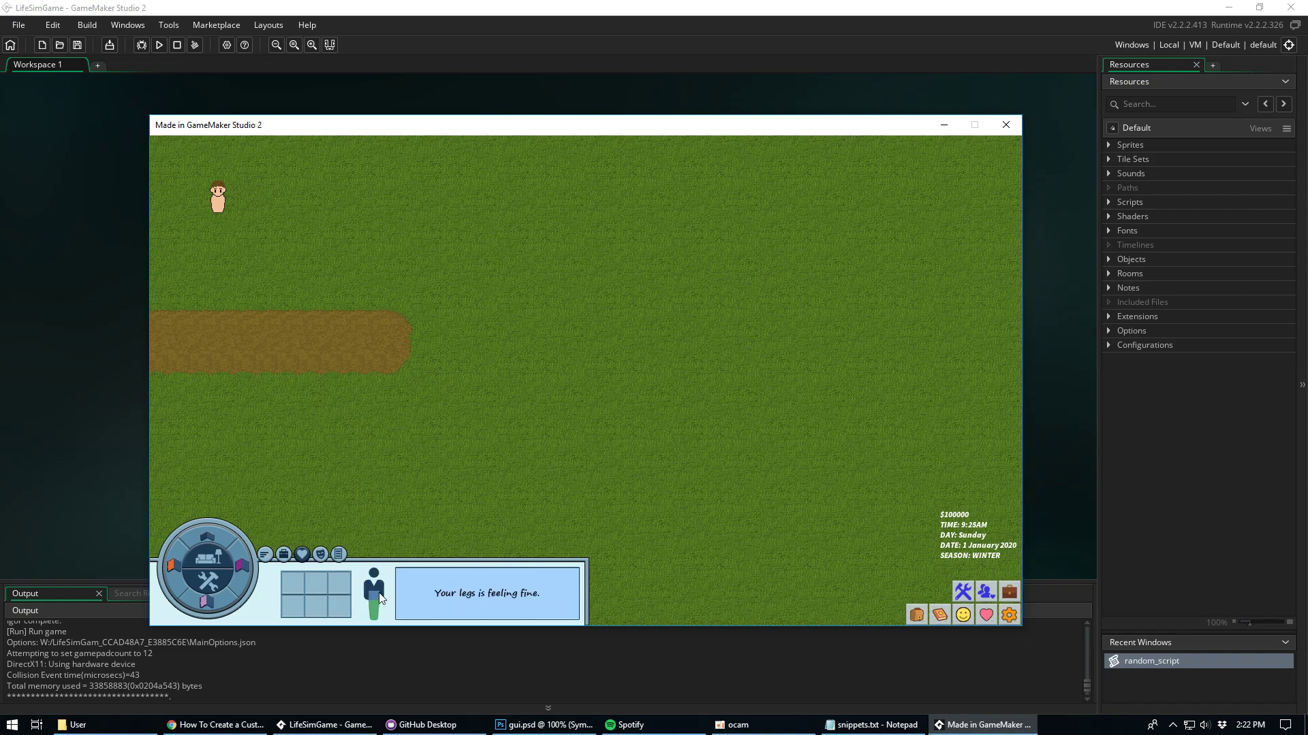
click(378, 592)
click(375, 591)
click(374, 590)
- Run 'illness headache 2' in the debug console and confirm the head shows Headache
key(grave)
text(illnes)
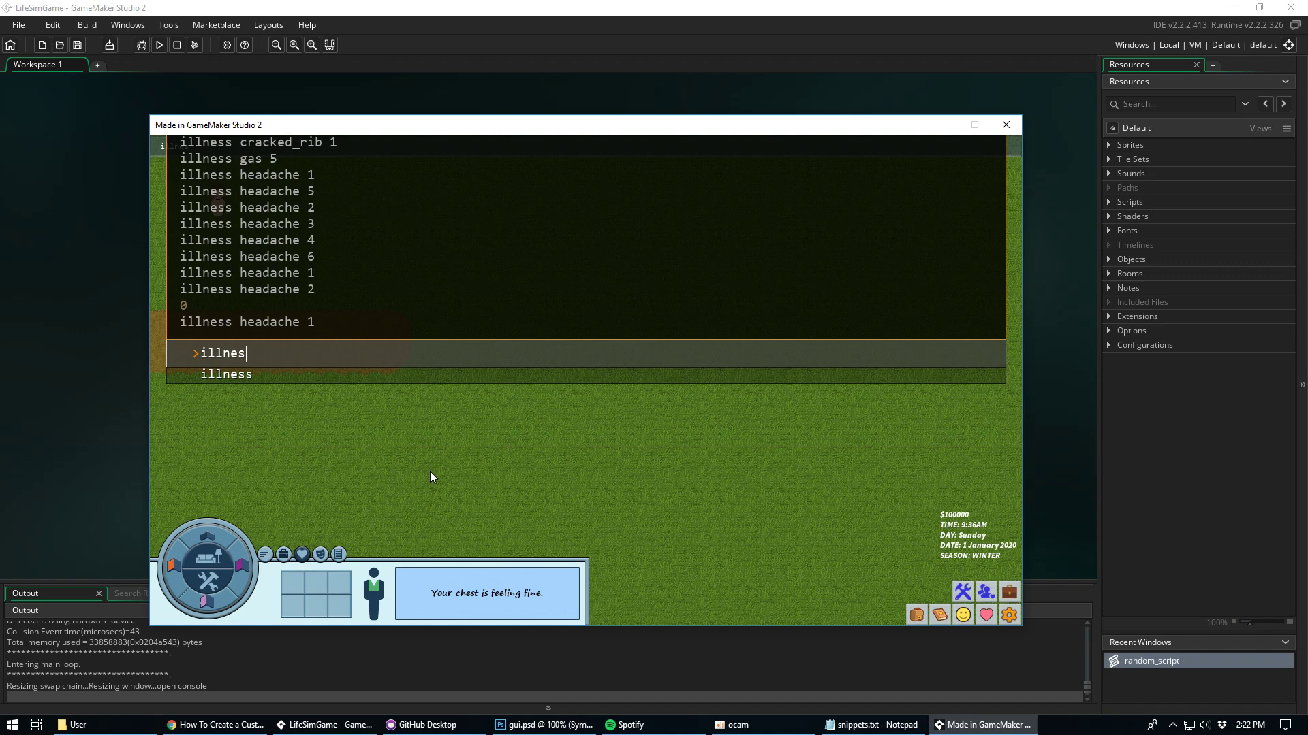
text(s headache 2)
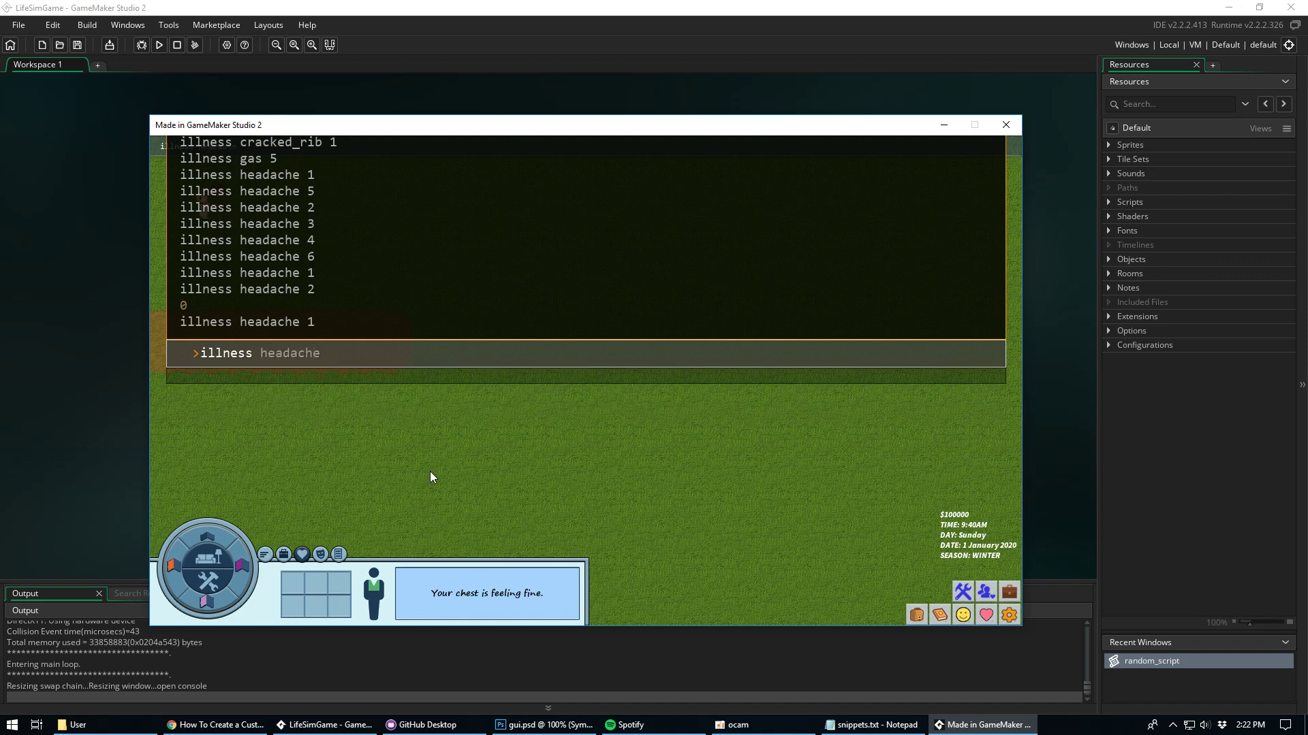
key(Return)
key(grave)
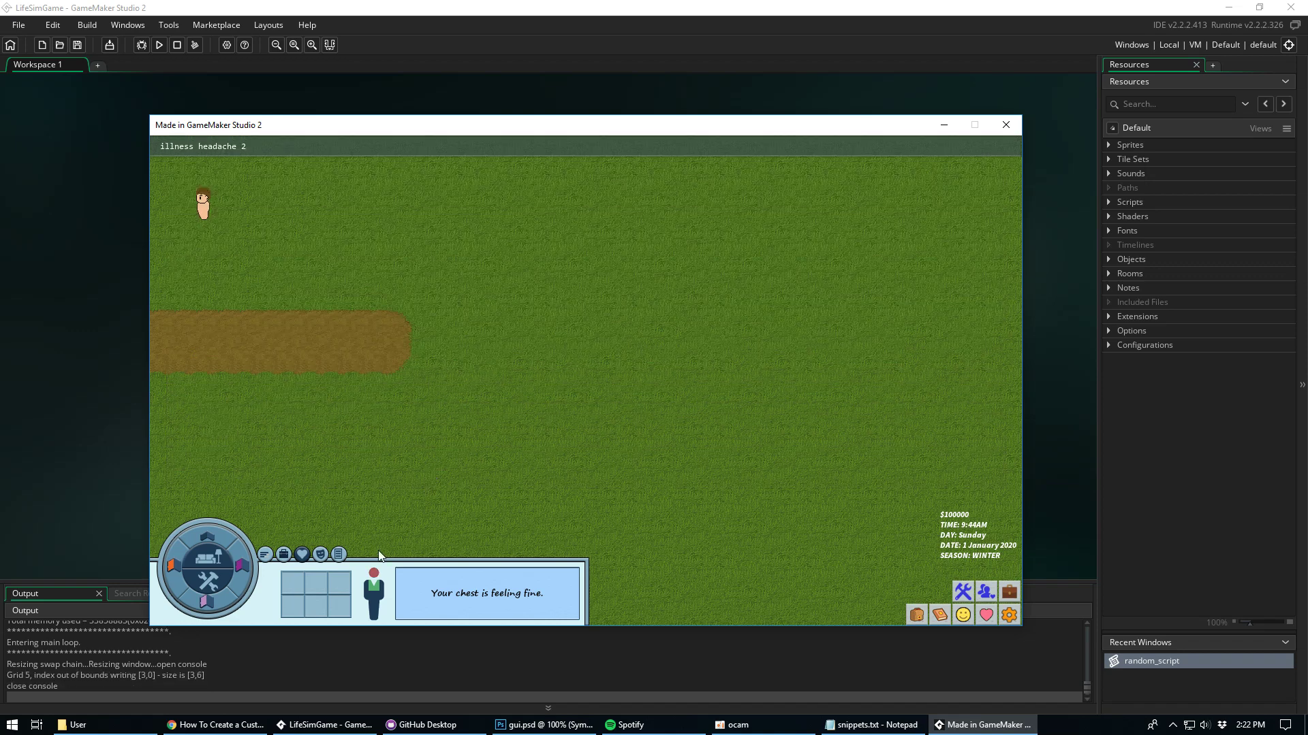
click(372, 573)
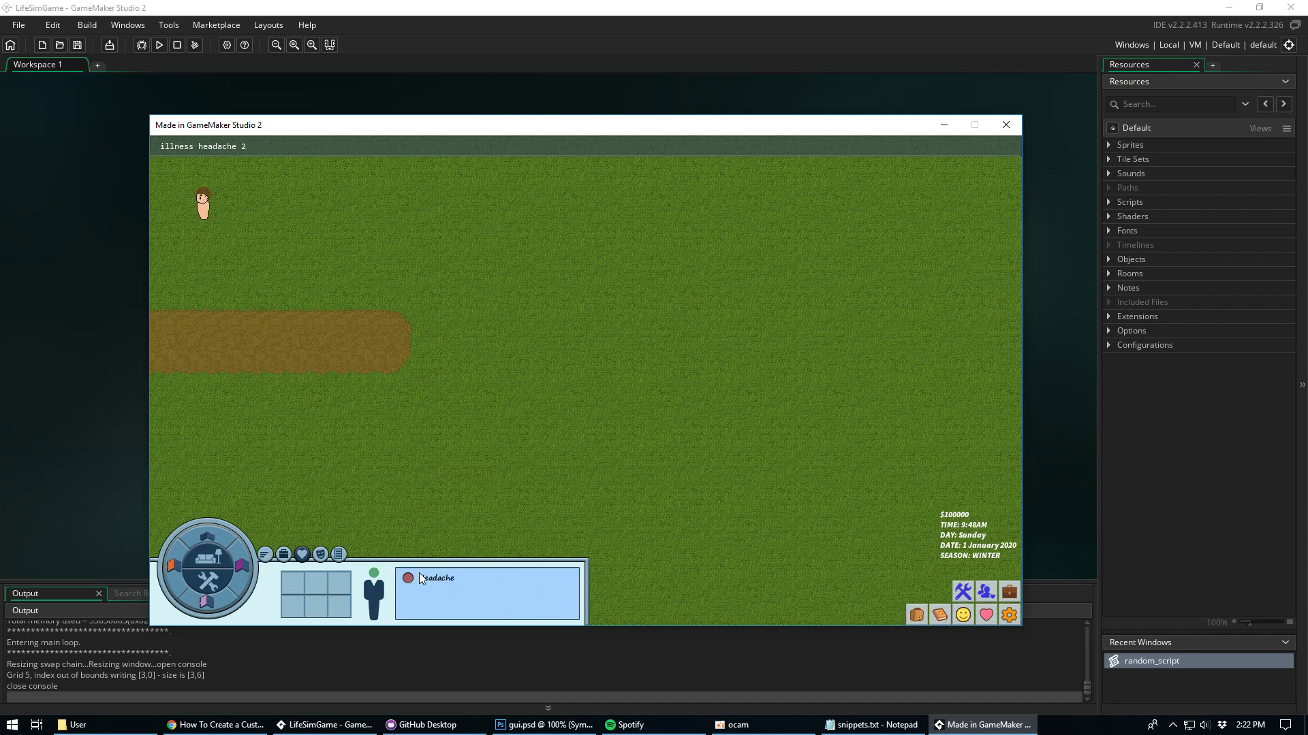